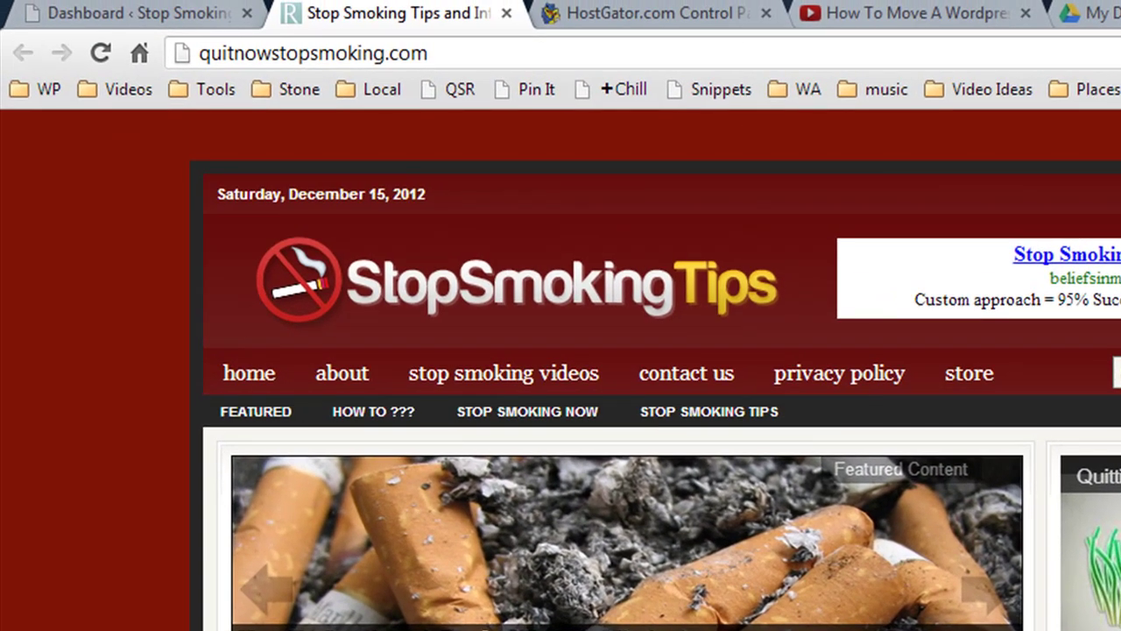
Review the backup plugin's options on the WordPress dashboard and the site's backup zip files in Google Drive.
{"action": "left_click", "coordinate": [83, 14]}
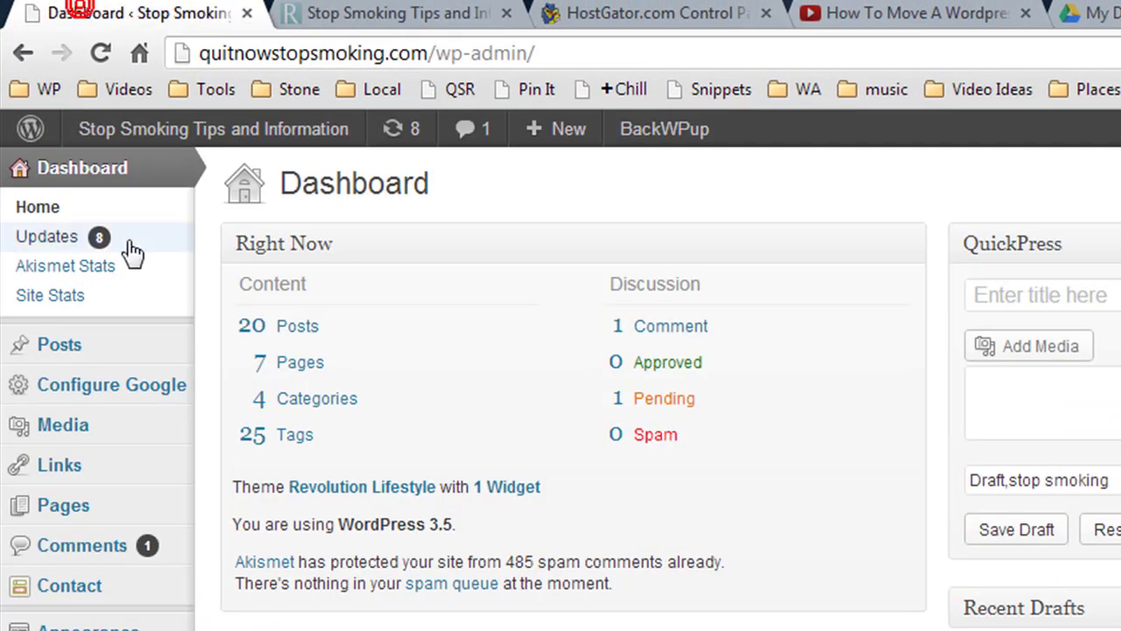
{"action": "mouse_move", "coordinate": [154, 395]}
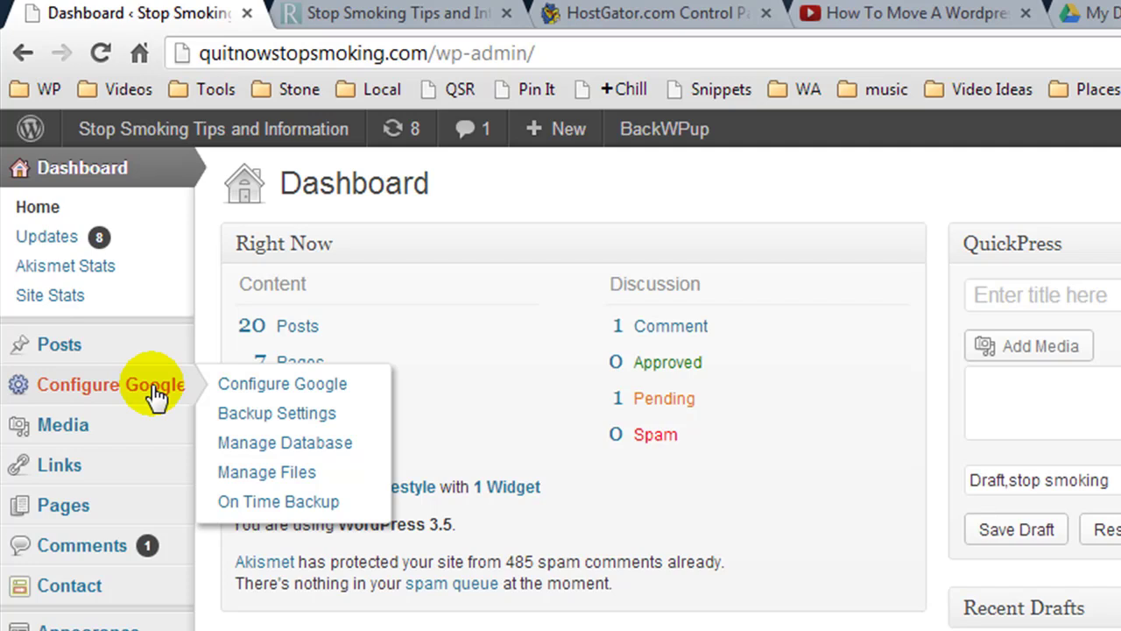
{"action": "key", "text": "ctrl+shift+Tab"}
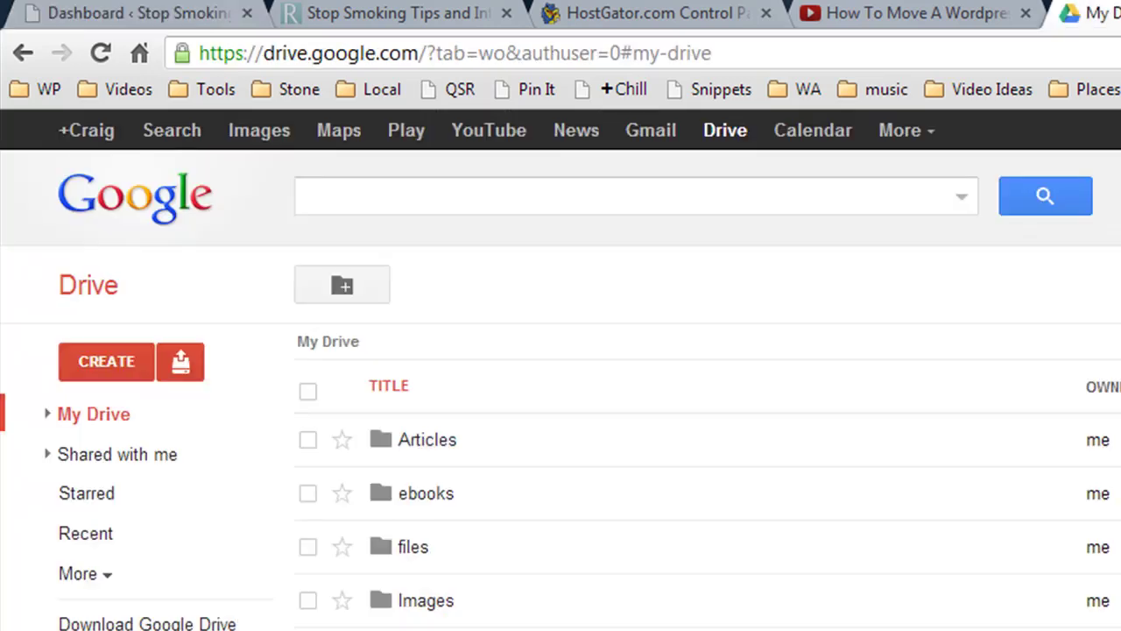
{"action": "scroll", "coordinate": [830, 593], "scroll_direction": "down", "scroll_amount": 10}
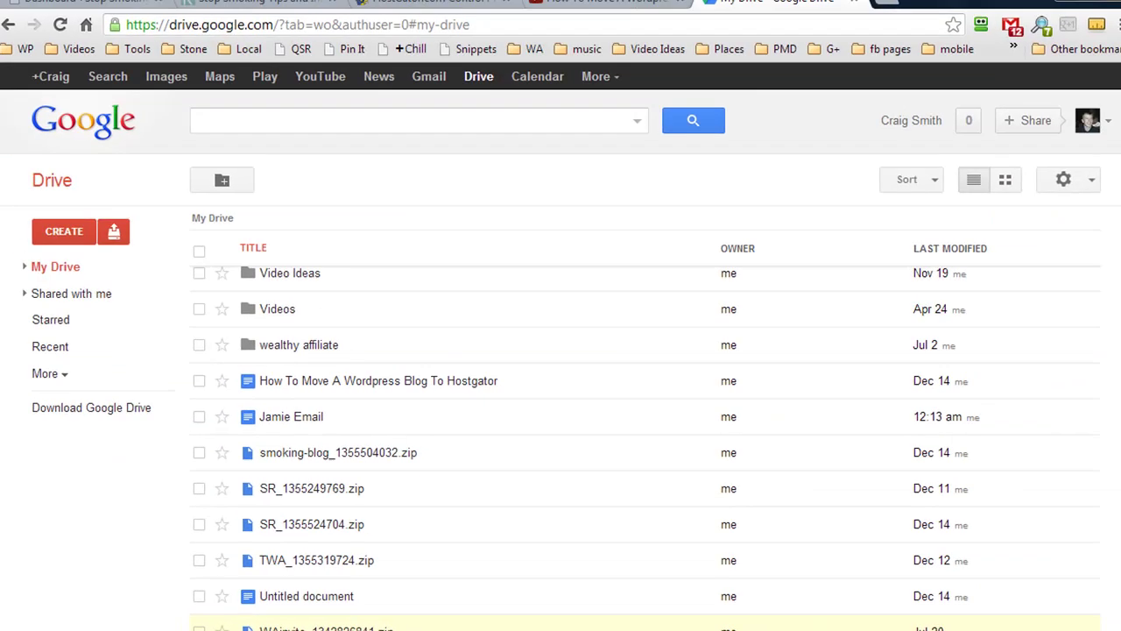
Switch to the Wordpress for Google Drive video folder in Windows Explorer and inspect the smoking-blog_1355504032.zip archive.
{"action": "key", "text": "alt+Tab"}
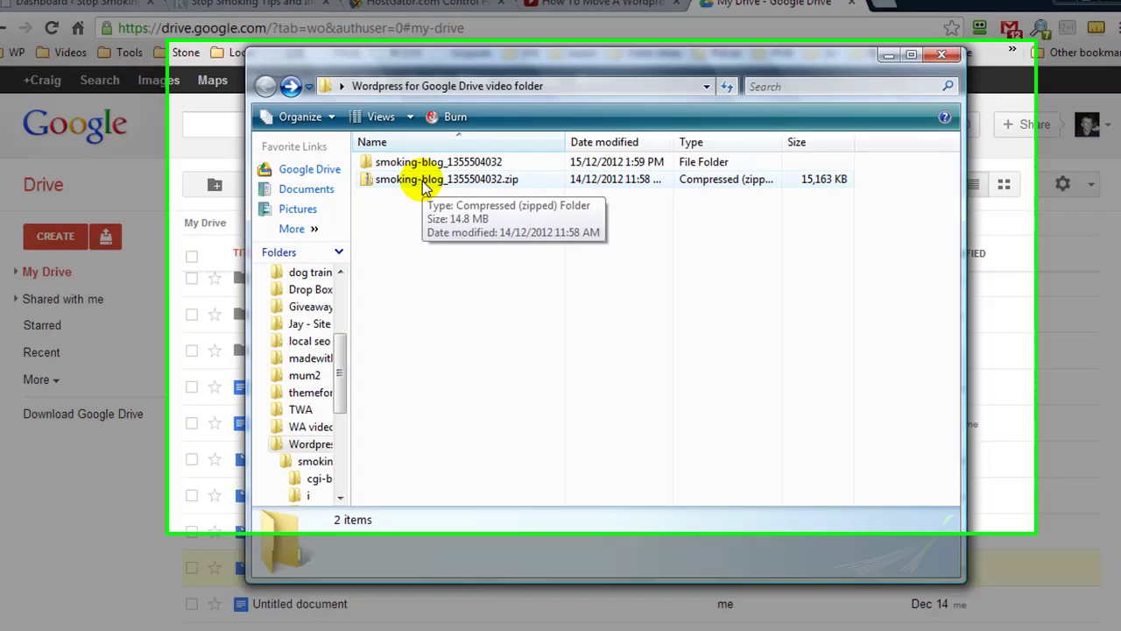
{"action": "left_click", "coordinate": [423, 182]}
{"action": "right_click", "coordinate": [359, 186]}
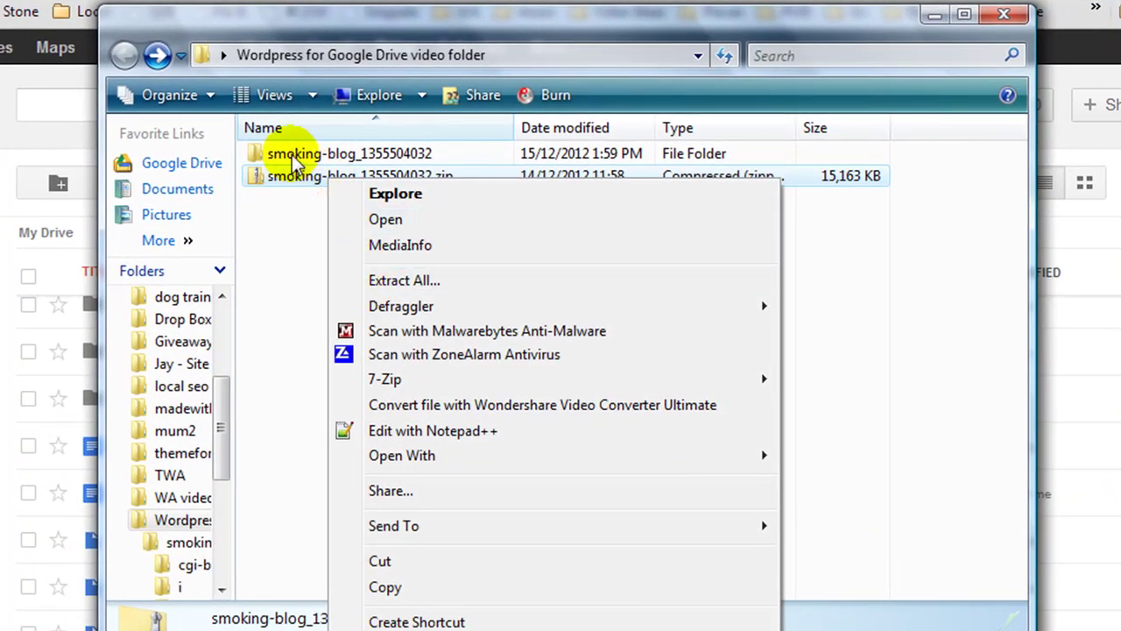
{"action": "left_click", "coordinate": [288, 243]}
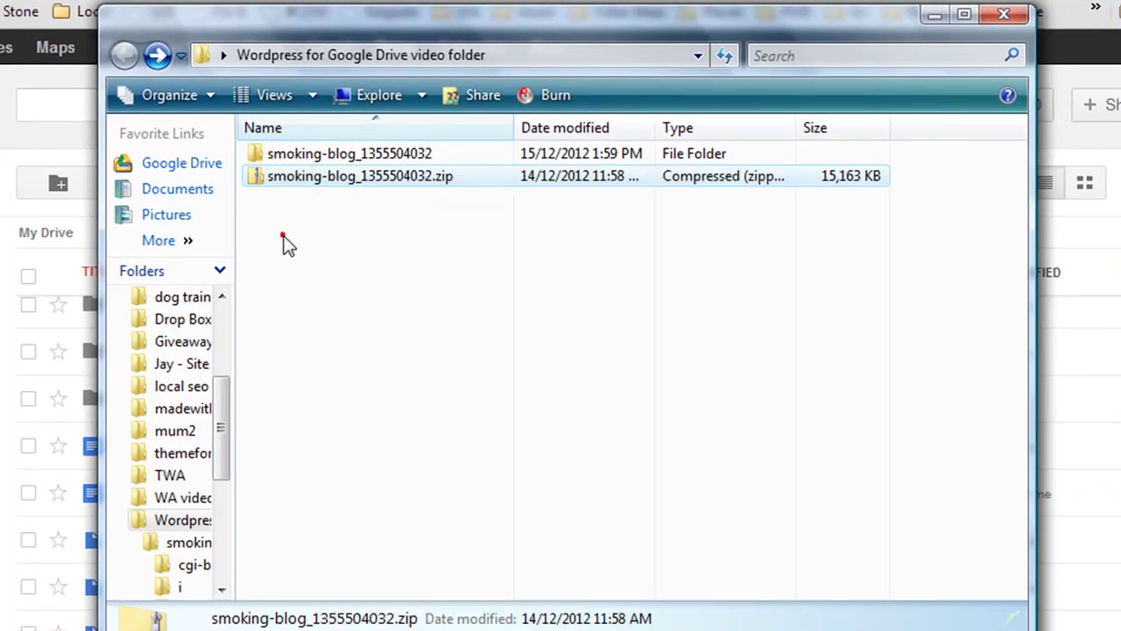
{"action": "left_click", "coordinate": [282, 236]}
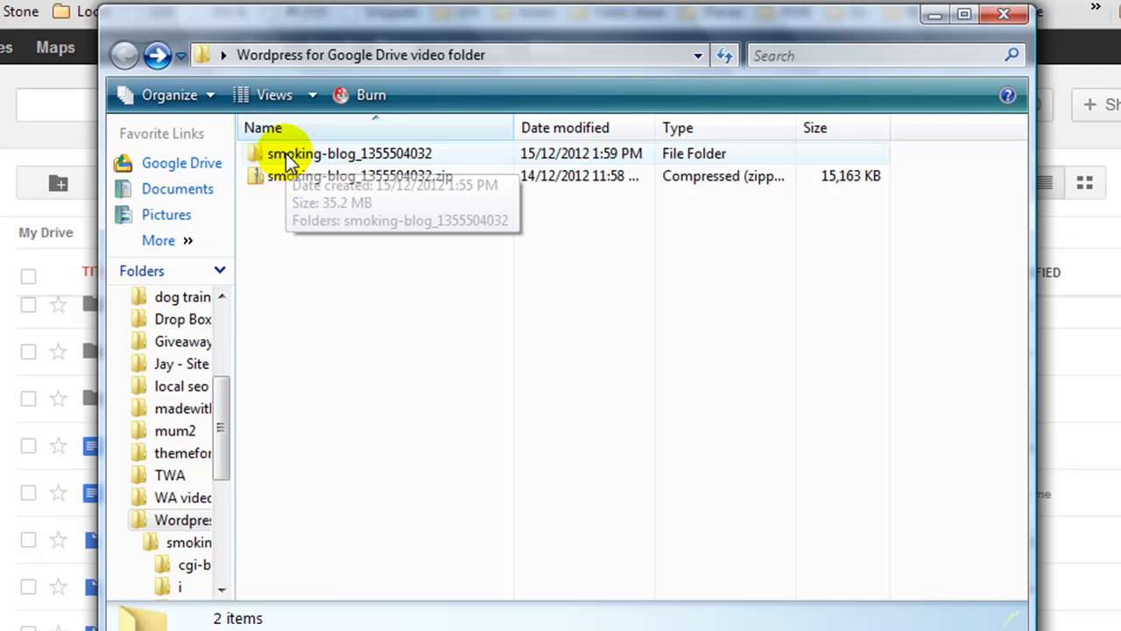
{"action": "double_click", "coordinate": [288, 160]}
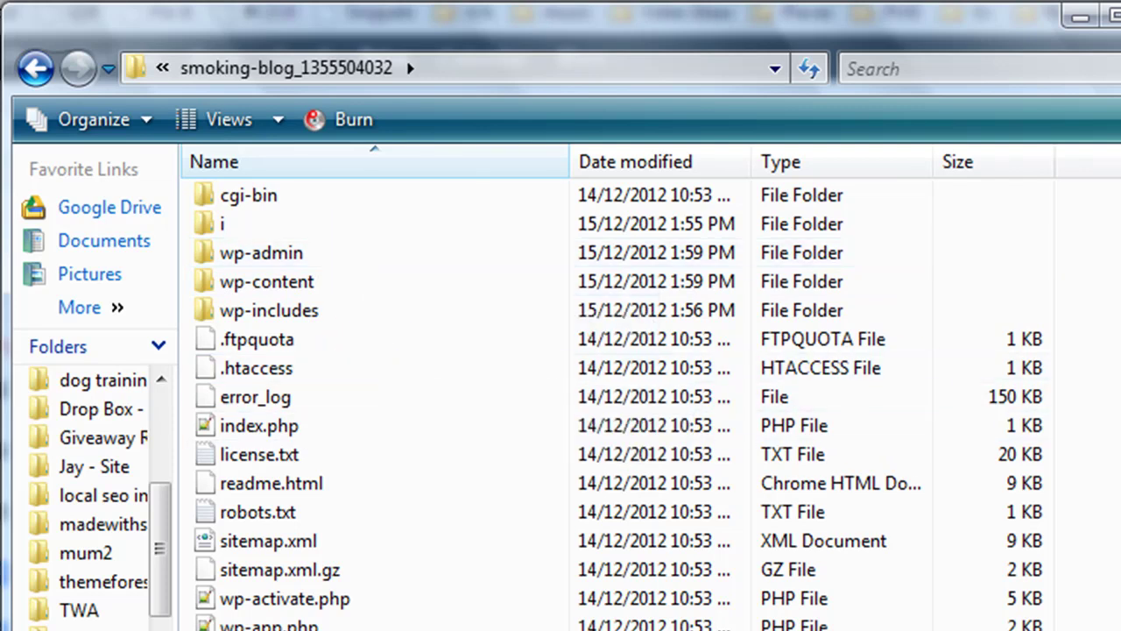
{"action": "left_click", "coordinate": [311, 283]}
{"action": "double_click", "coordinate": [311, 285]}
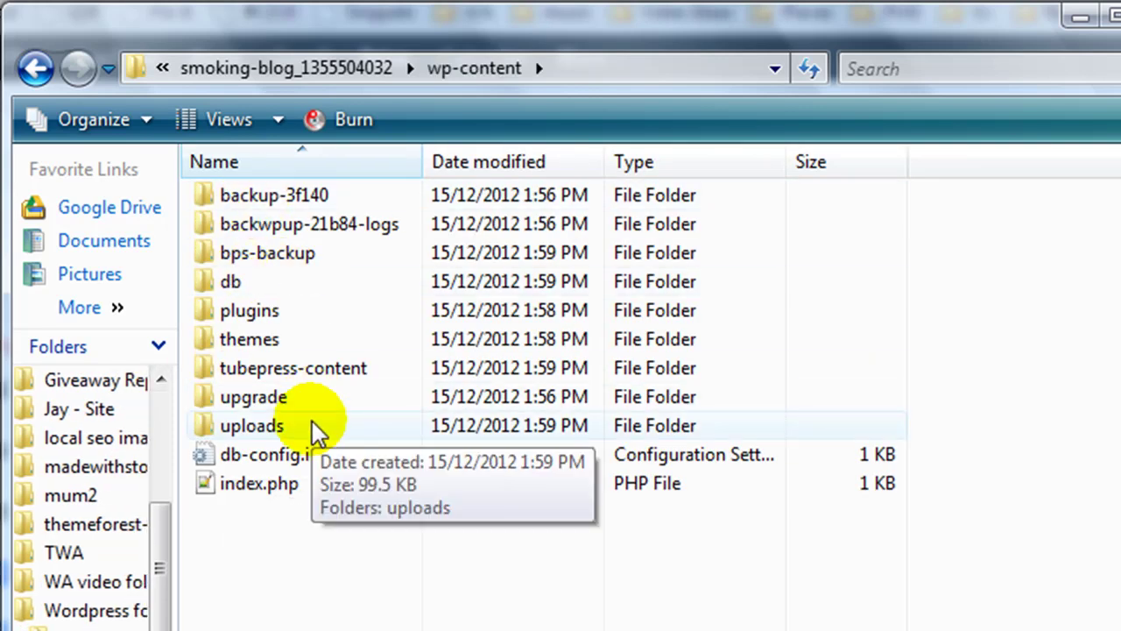
{"action": "double_click", "coordinate": [234, 285]}
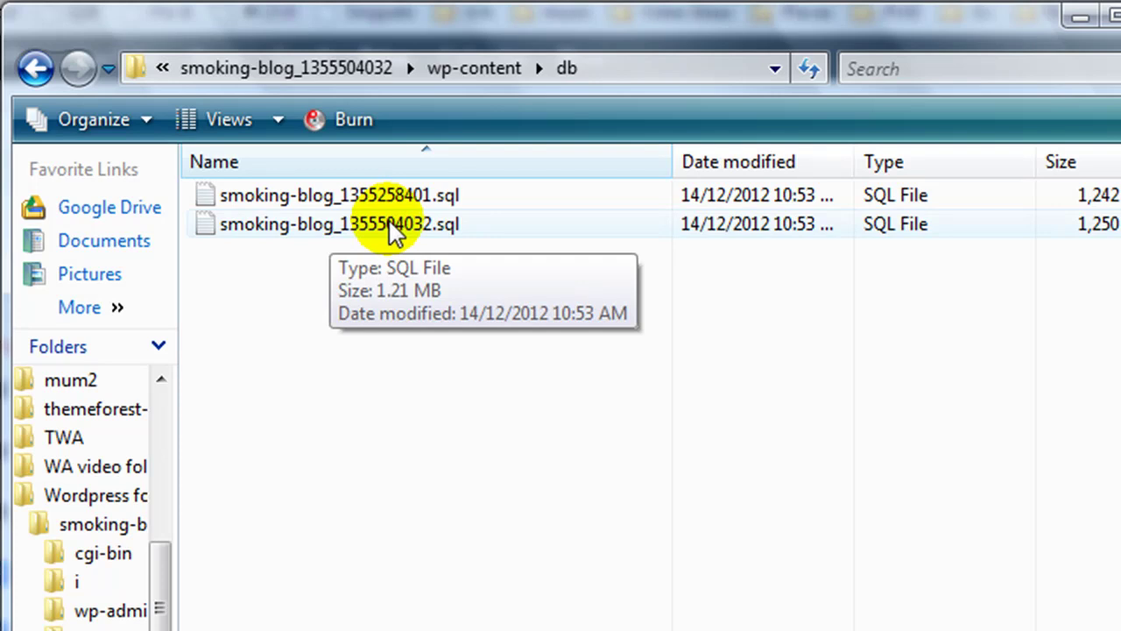
{"action": "left_click", "coordinate": [33, 70]}
{"action": "key", "text": "BackSpace"}
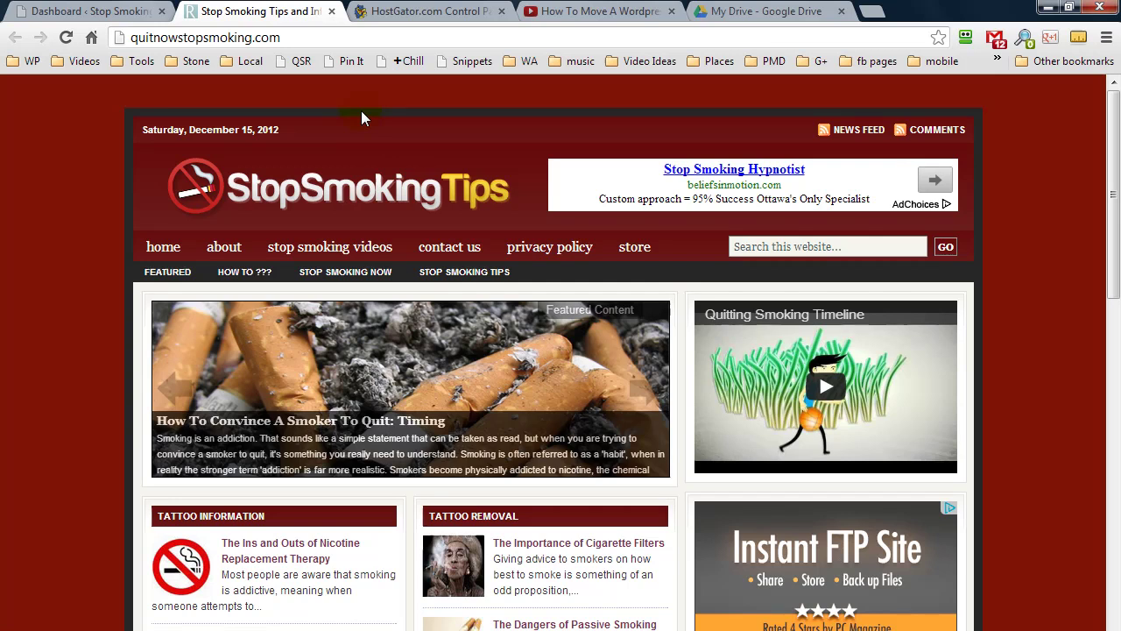
Switch to the HostGator control panel and open Addon Domains.
{"action": "key", "text": "ctrl+Tab"}
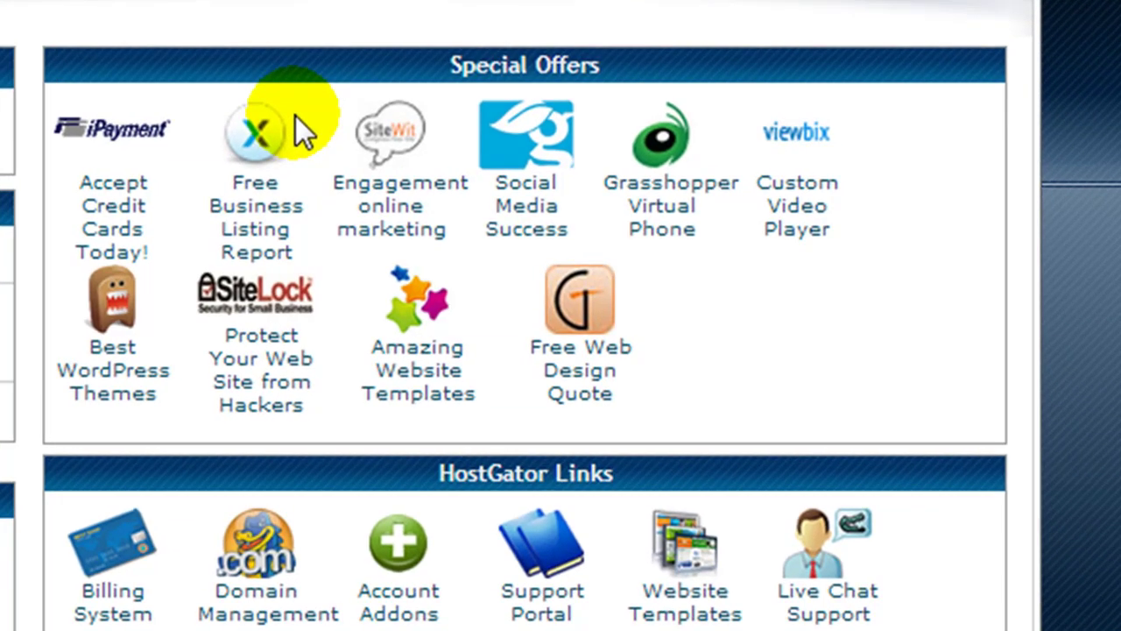
{"action": "scroll", "coordinate": [569, 312], "scroll_direction": "down", "scroll_amount": 10}
{"action": "scroll", "coordinate": [297, 117], "scroll_direction": "down", "scroll_amount": 4}
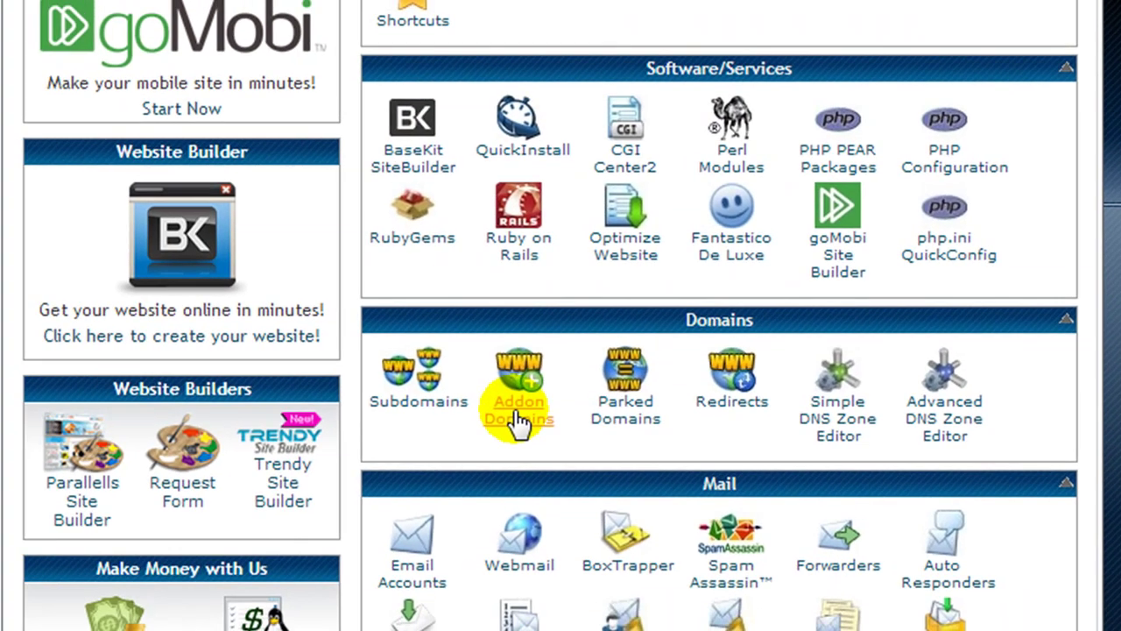
{"action": "left_click", "coordinate": [518, 420]}
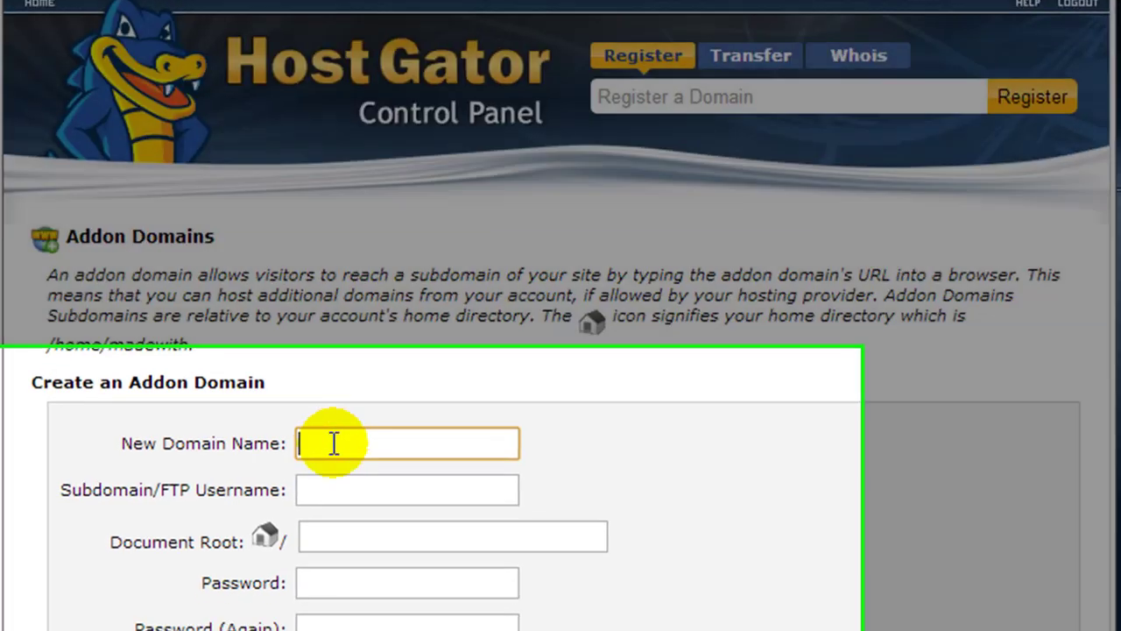
Enter quitnowstopsmoking.com as the new domain name and let the subdomain/FTP username and document root fill in.
{"action": "left_click", "coordinate": [333, 443]}
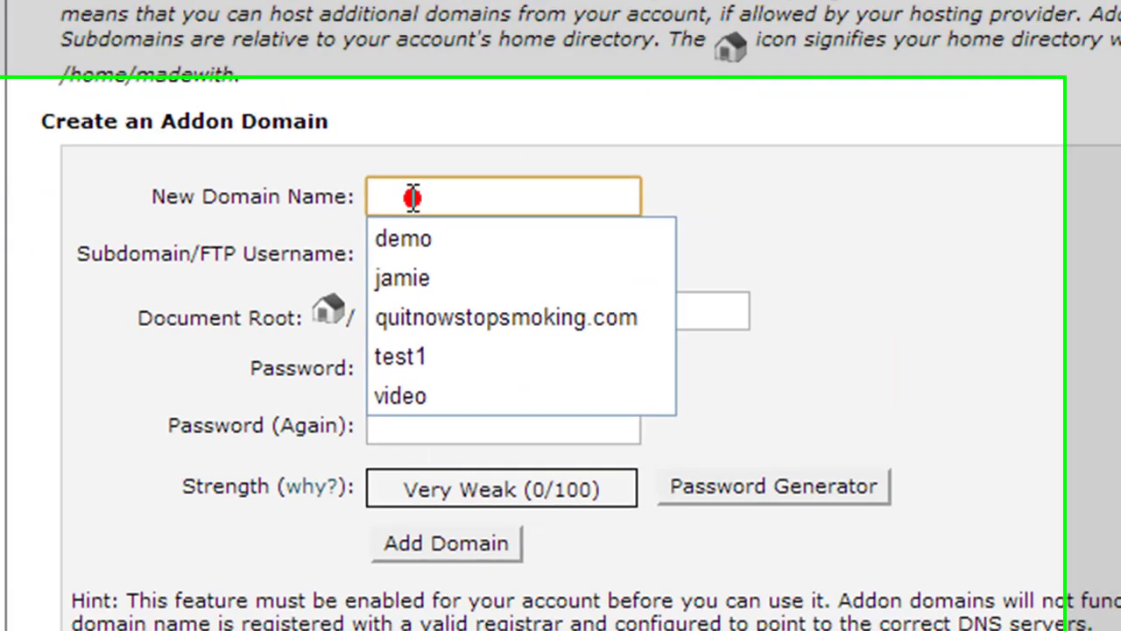
{"action": "key", "text": "Down"}
{"action": "key", "text": "Down"}
{"action": "key", "text": "Down"}
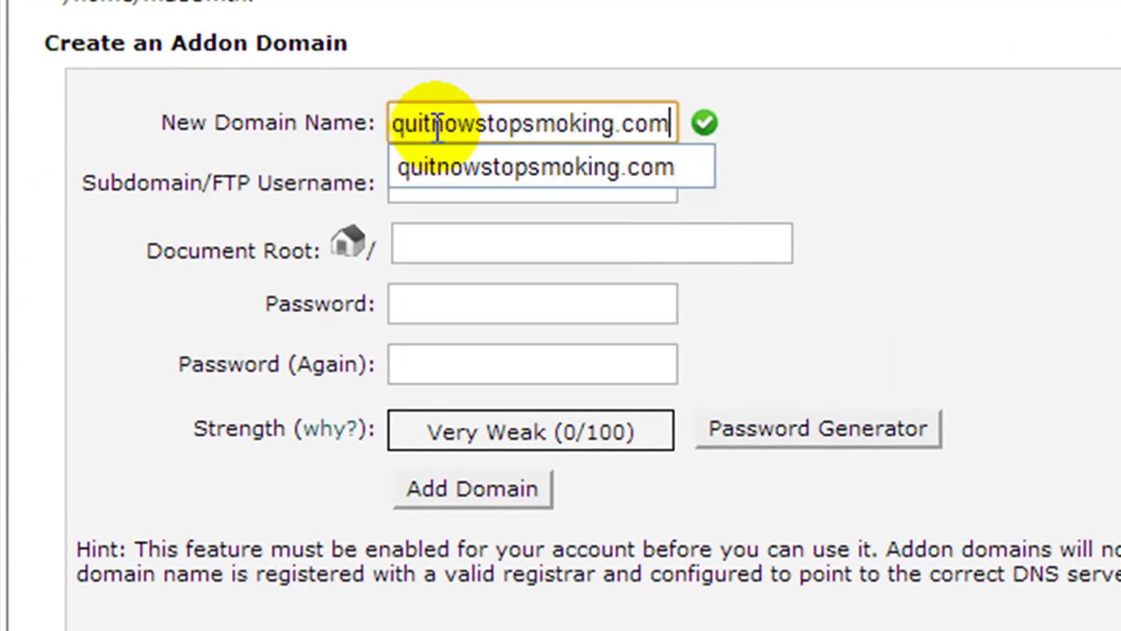
{"action": "left_click", "coordinate": [499, 221]}
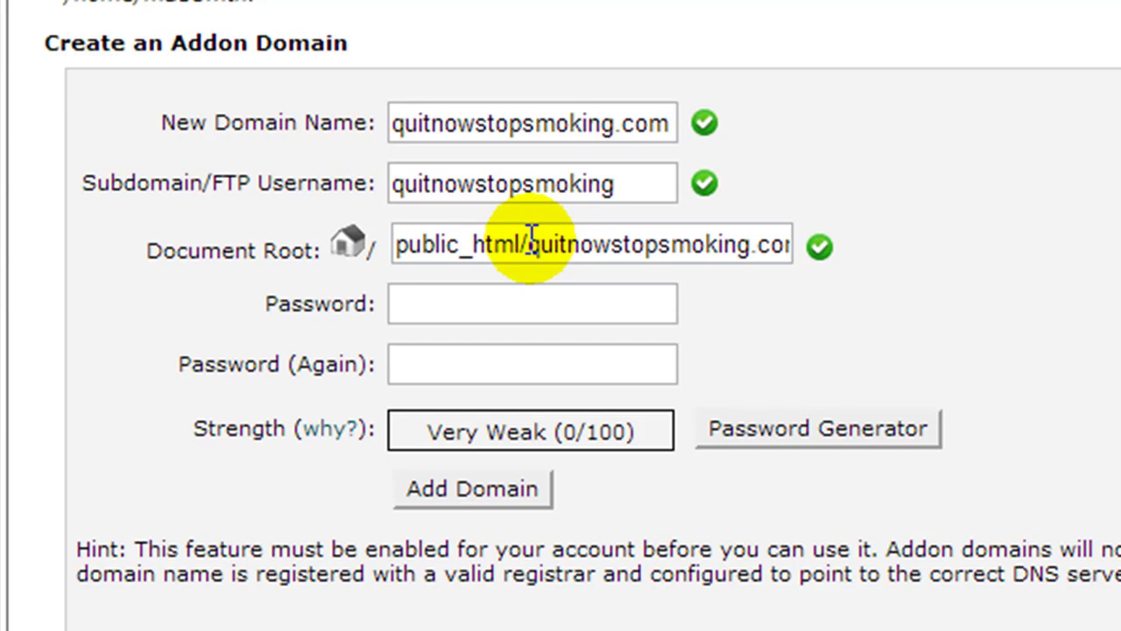
{"action": "left_click_drag", "start_coordinate": [529, 243], "coordinate": [903, 245]}
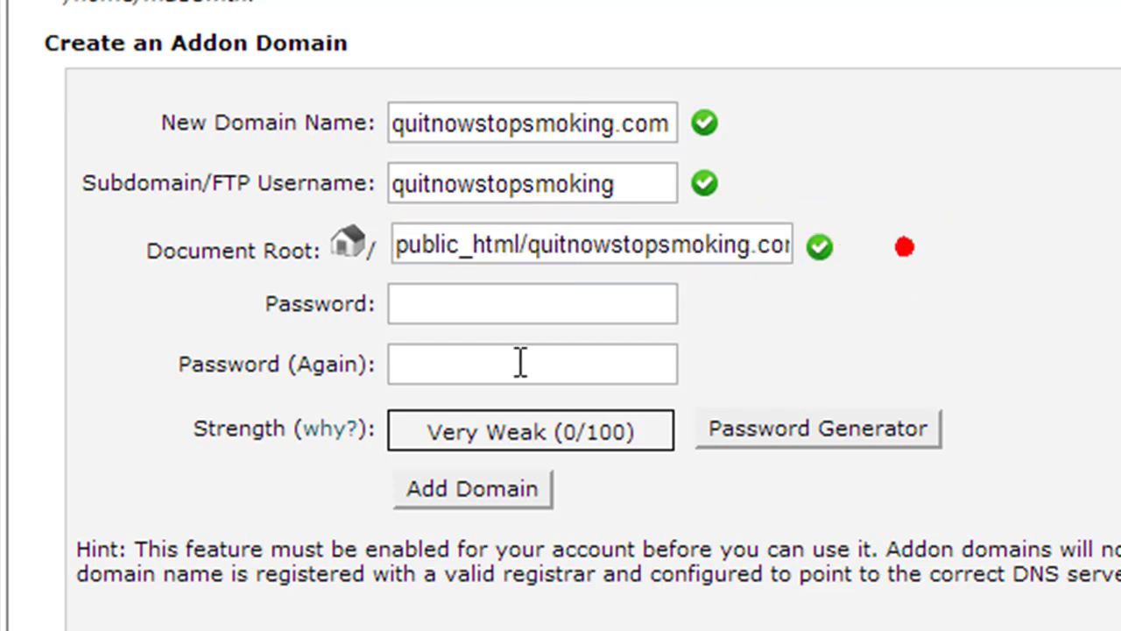
Fill in the password and its confirmation for the addon domain and create it.
{"action": "left_click", "coordinate": [488, 306]}
{"action": "key", "text": "ctrl+v"}
{"action": "key", "text": "Tab"}
{"action": "key", "text": "ctrl+v"}
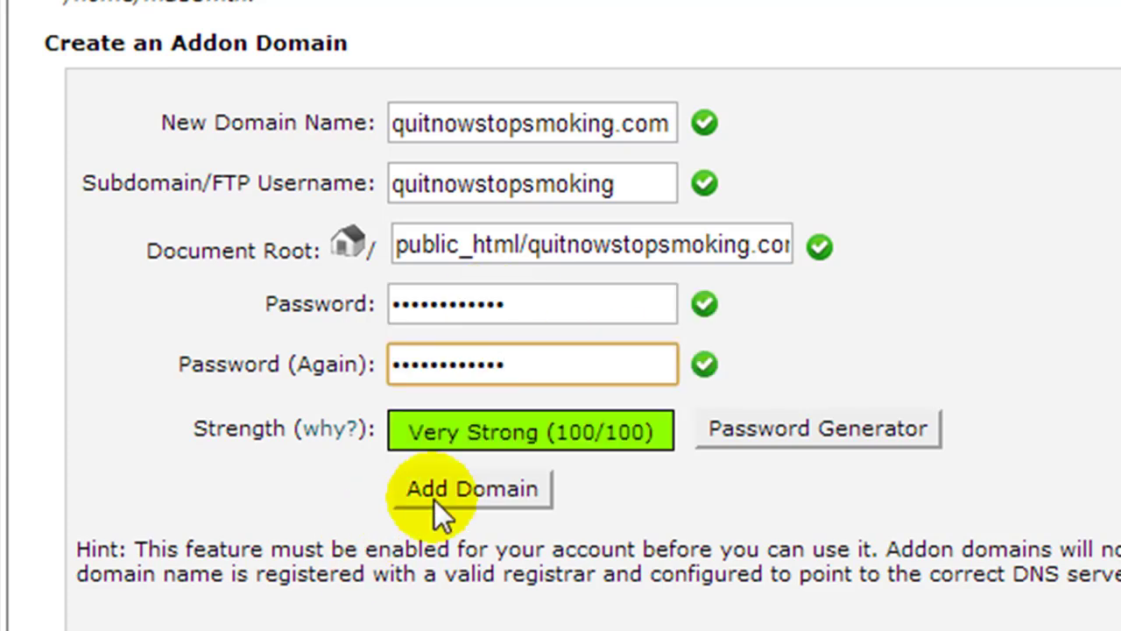
{"action": "left_click", "coordinate": [440, 493]}
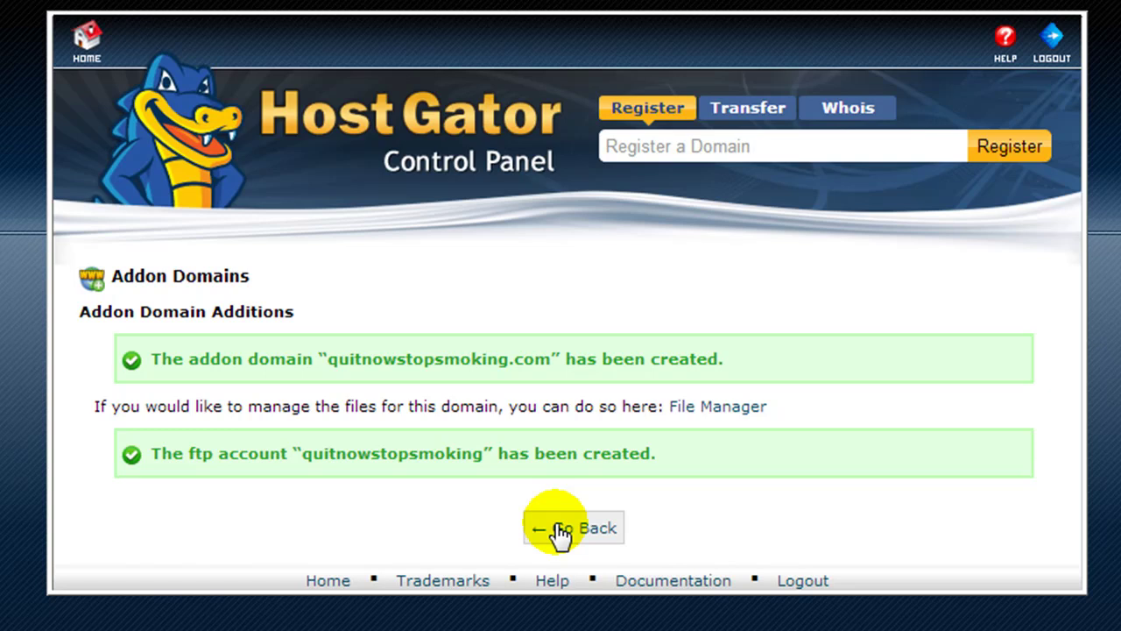
Return to the control panel home and open the WordPress installation form in QuickInstall.
{"action": "left_click", "coordinate": [85, 35]}
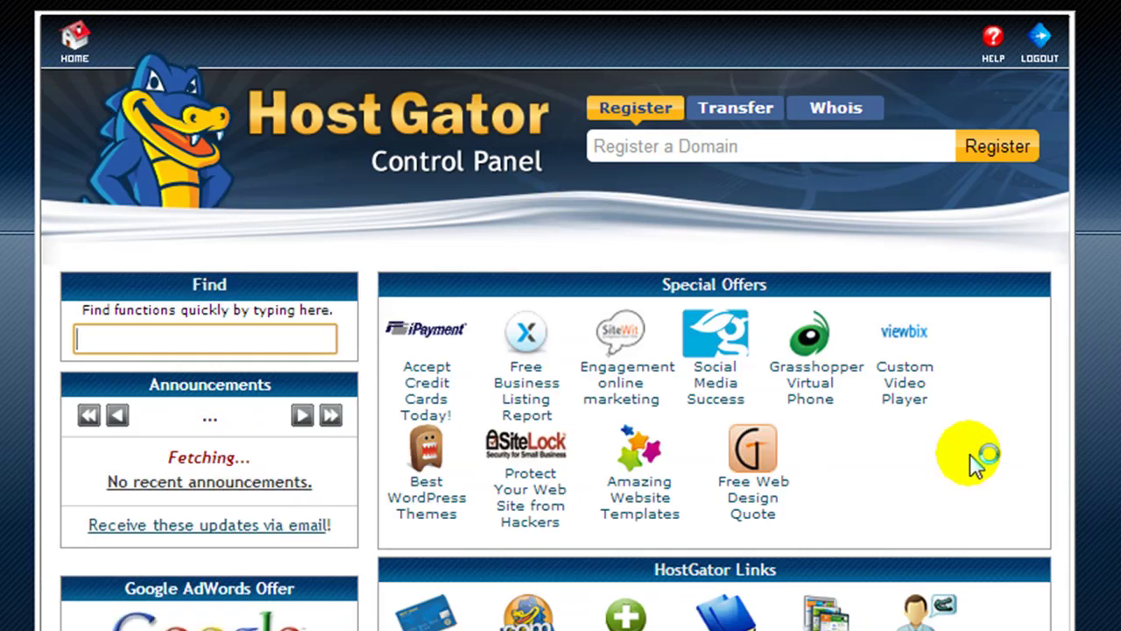
{"action": "scroll", "coordinate": [976, 457], "scroll_direction": "down", "scroll_amount": 5}
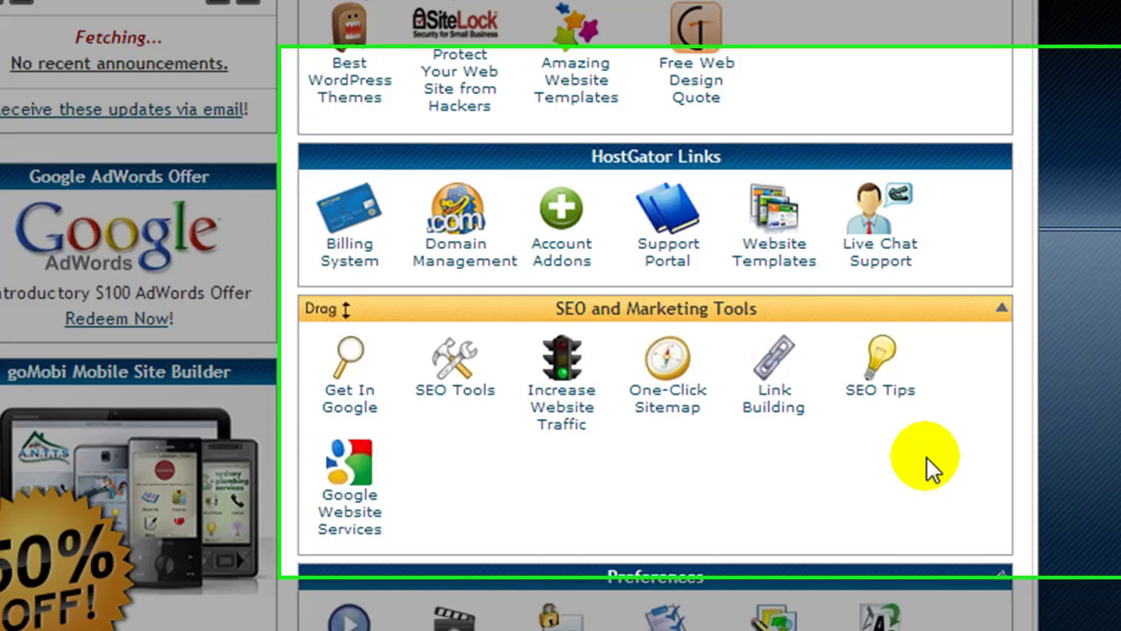
{"action": "scroll", "coordinate": [778, 485], "scroll_direction": "down", "scroll_amount": 15}
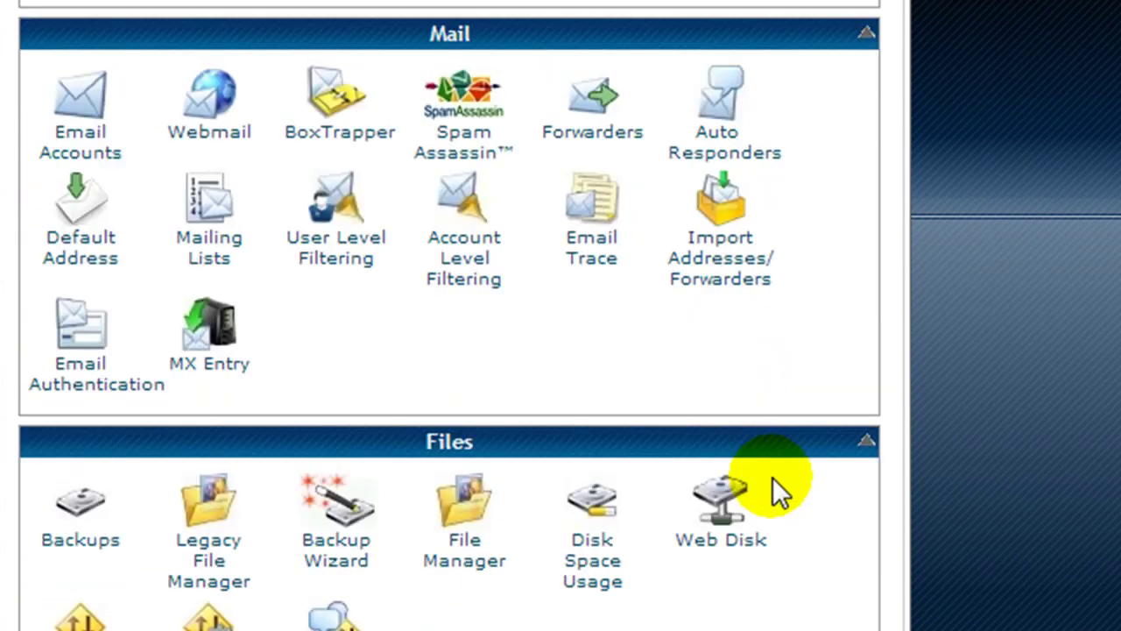
{"action": "scroll", "coordinate": [774, 482], "scroll_direction": "down", "scroll_amount": 10}
{"action": "scroll", "coordinate": [772, 478], "scroll_direction": "up", "scroll_amount": 16}
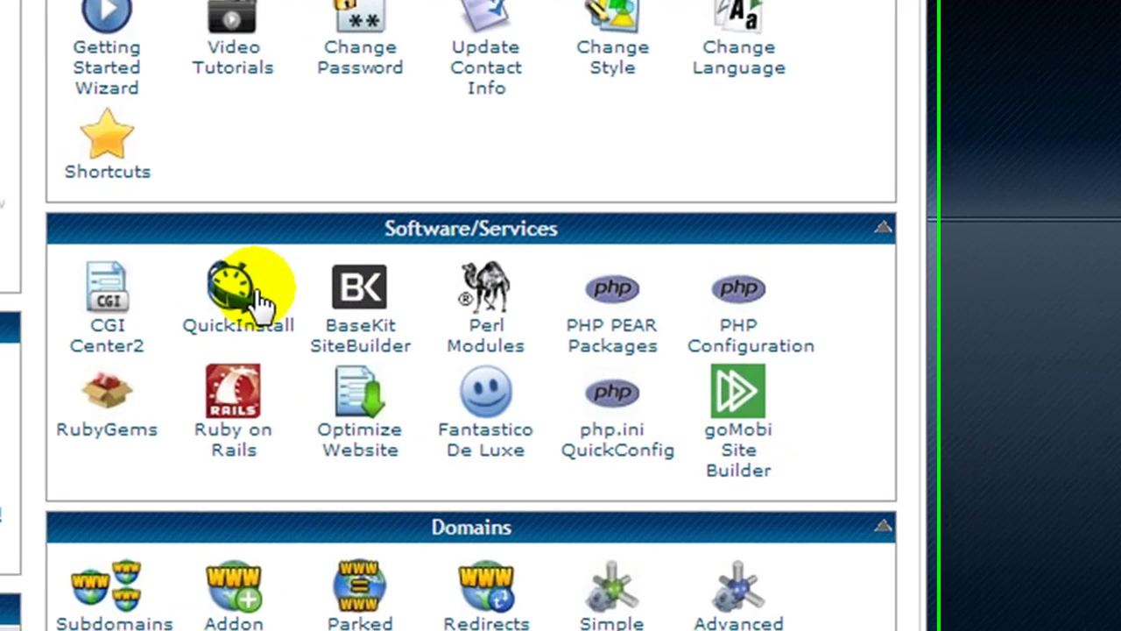
{"action": "left_click", "coordinate": [256, 292]}
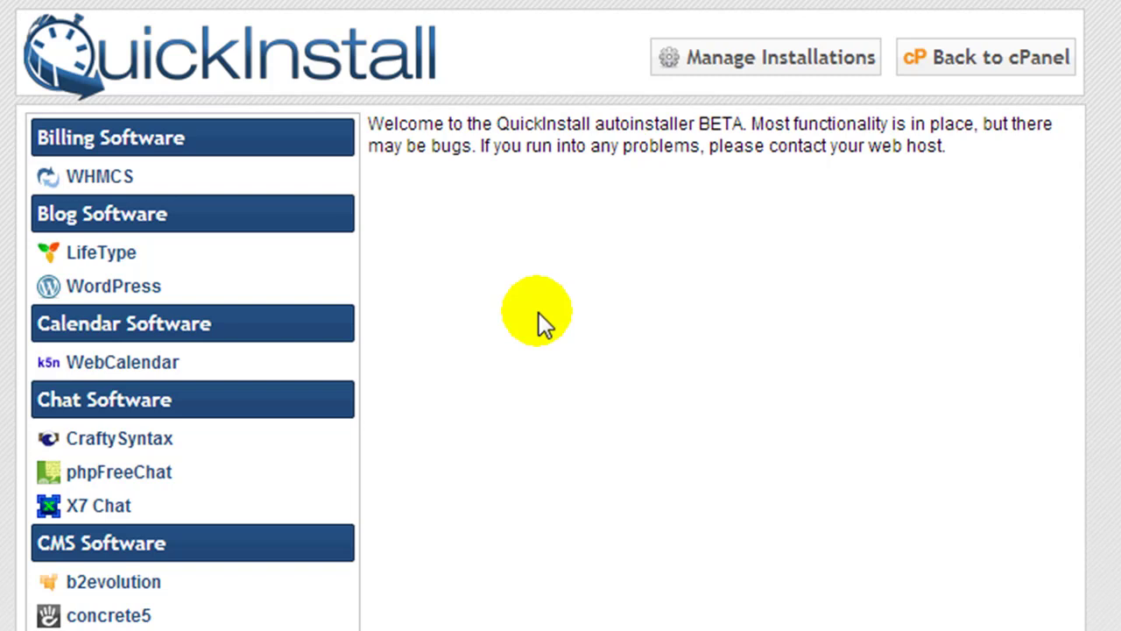
{"action": "left_click", "coordinate": [81, 274]}
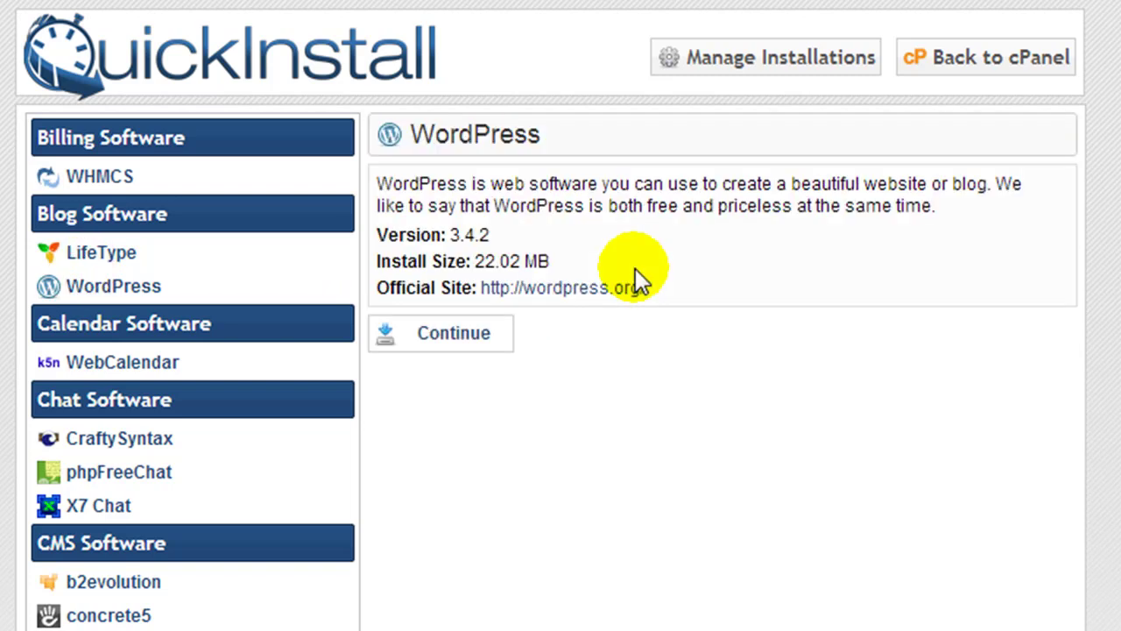
{"action": "left_click", "coordinate": [429, 326]}
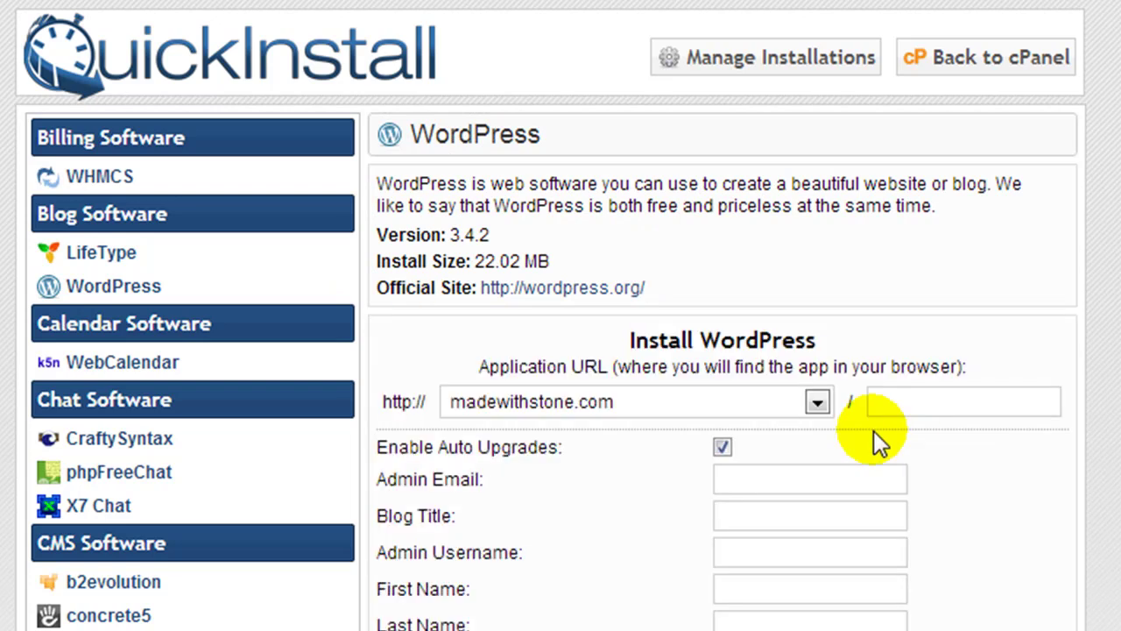
Install WordPress on quitnowstopsmoking.com with the admin's e-mail, username, first and last name, and "Blog Title" as the title.
{"action": "left_click", "coordinate": [817, 405]}
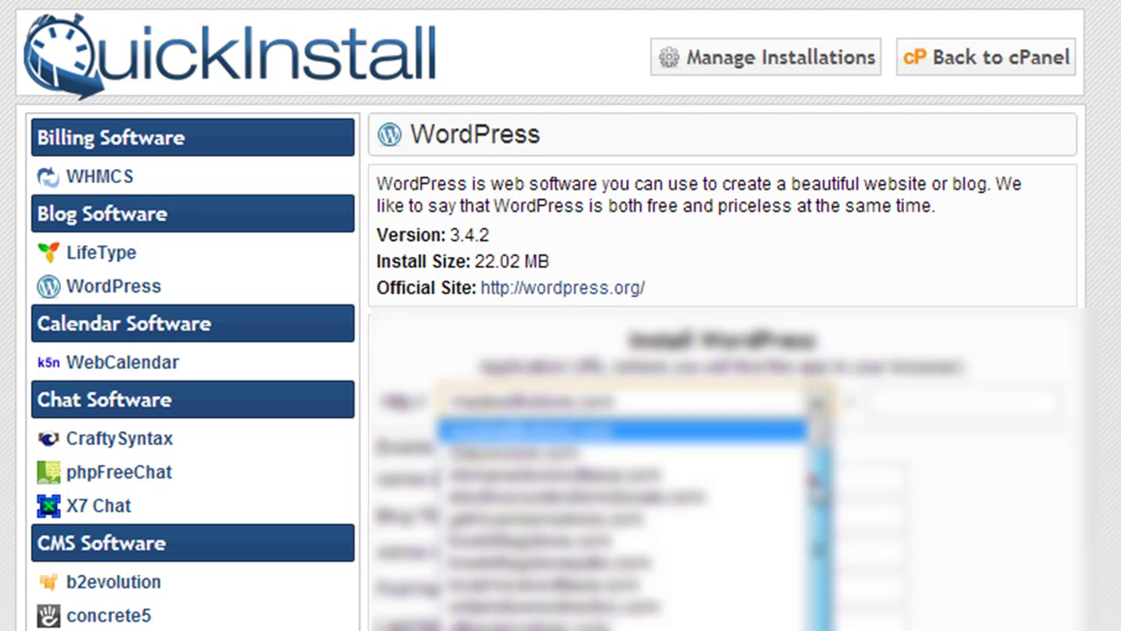
{"action": "left_click_drag", "start_coordinate": [813, 480], "coordinate": [813, 513]}
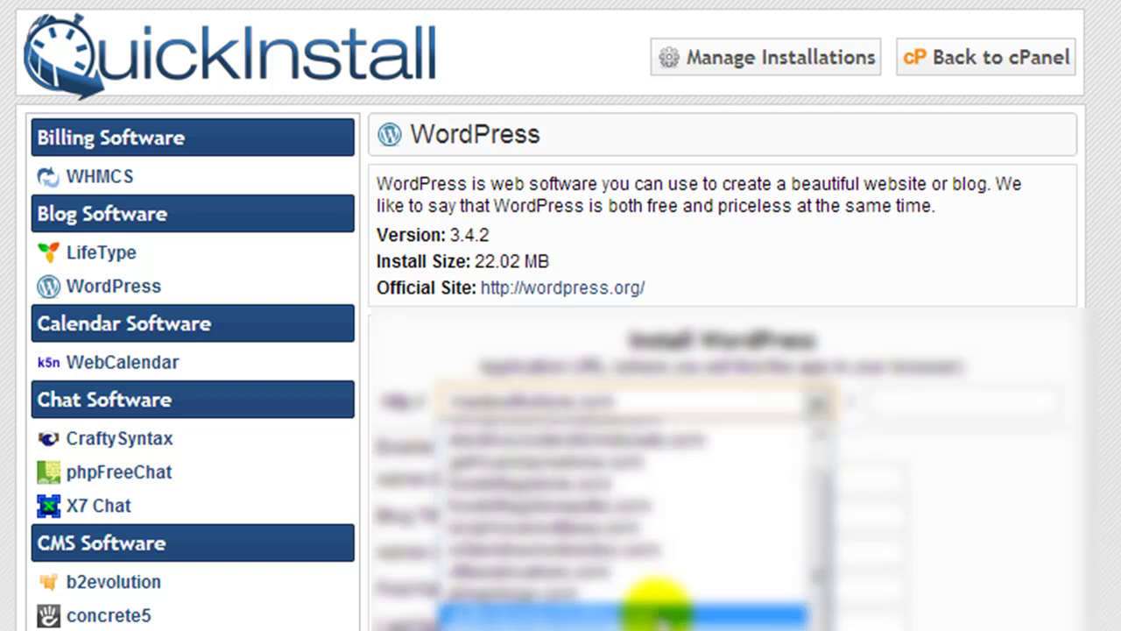
{"action": "left_click", "coordinate": [657, 613]}
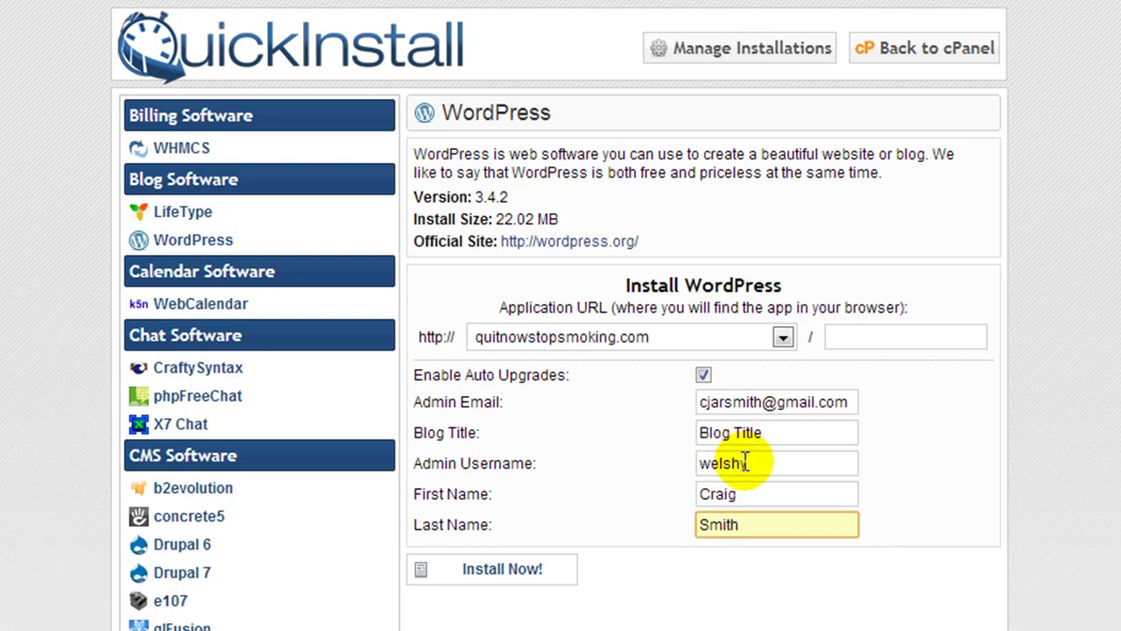
{"action": "left_click", "coordinate": [532, 573]}
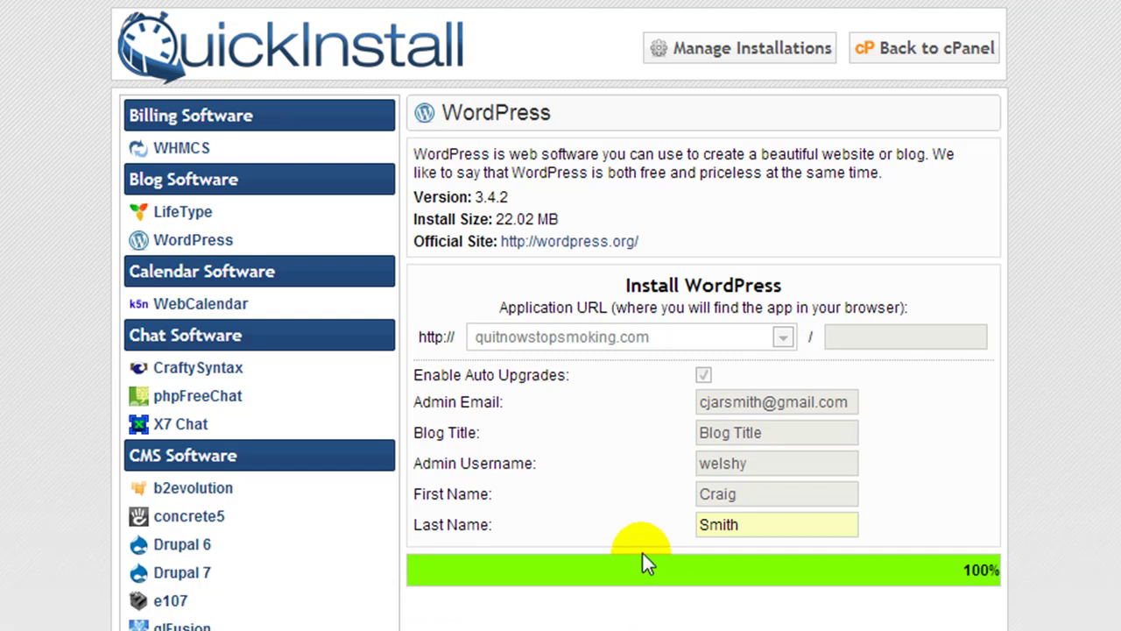
{"action": "scroll", "coordinate": [606, 514], "scroll_direction": "down", "scroll_amount": 3}
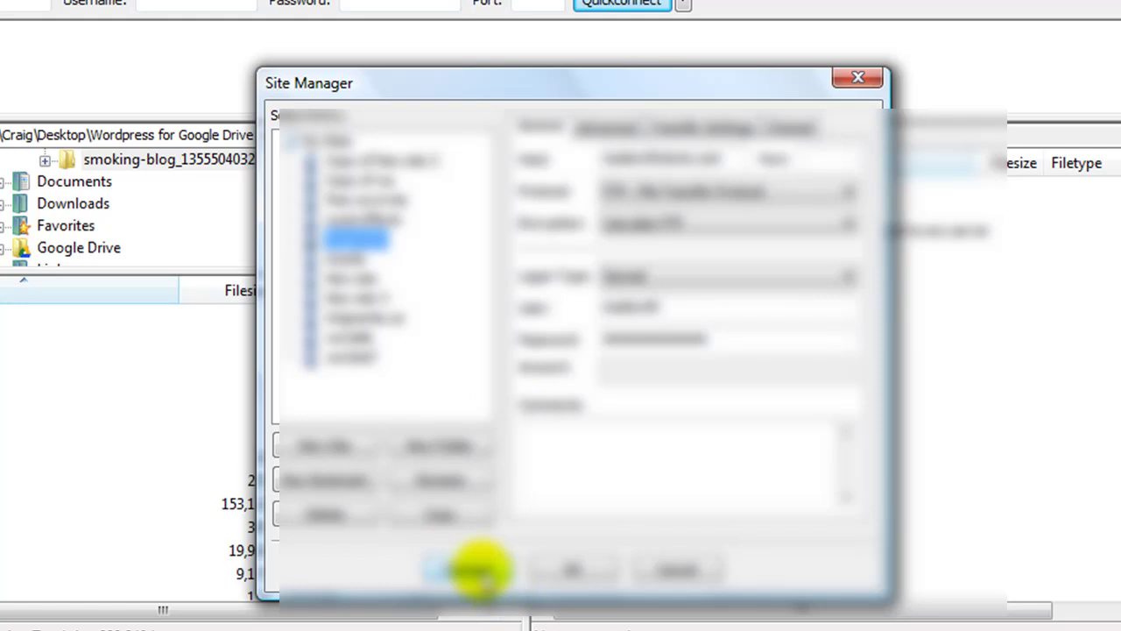
Connect to the saved hosting site over FTP and open the remote folder /public_html/quitnowstopsmoking.com.
{"action": "left_click", "coordinate": [477, 570]}
{"action": "left_click", "coordinate": [601, 377]}
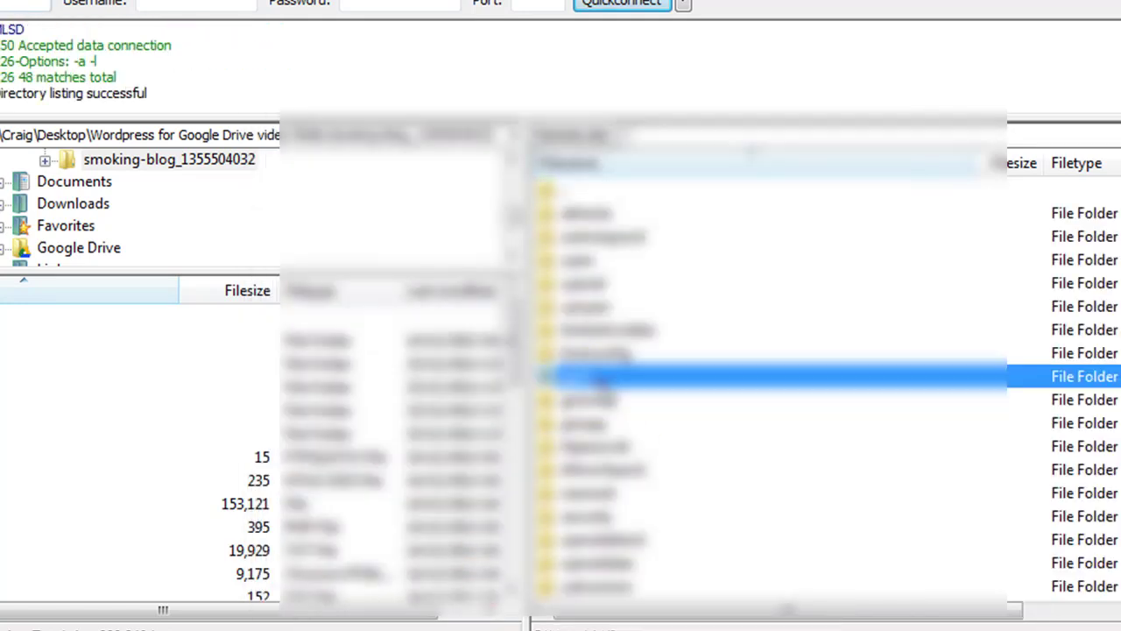
{"action": "double_click", "coordinate": [601, 377]}
{"action": "scroll", "coordinate": [604, 438], "scroll_direction": "down", "scroll_amount": 5}
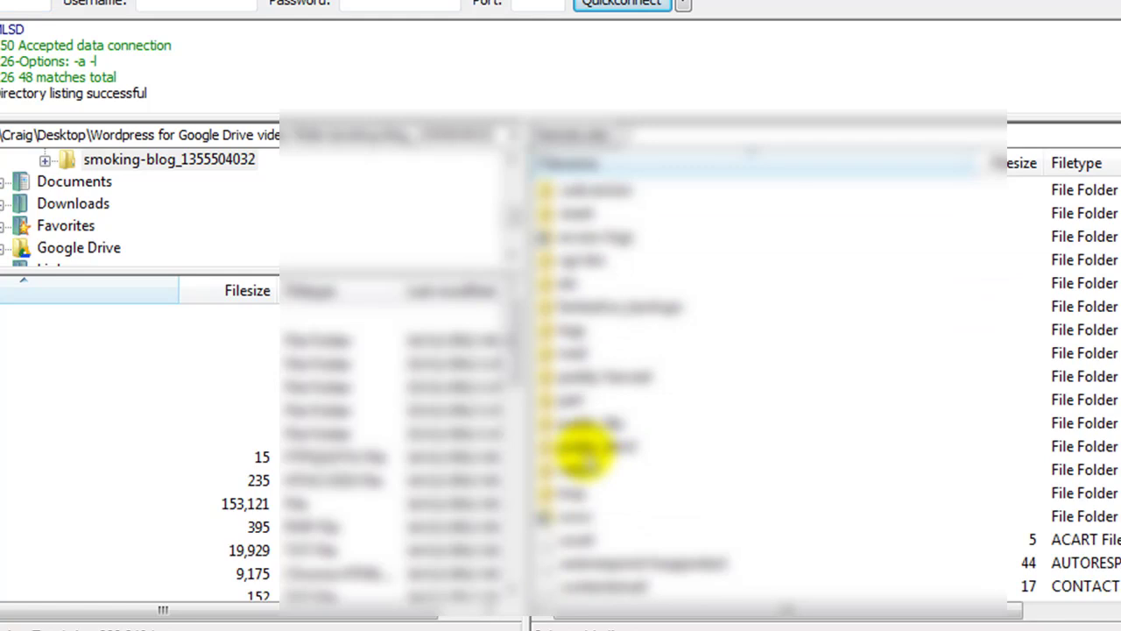
{"action": "double_click", "coordinate": [585, 451]}
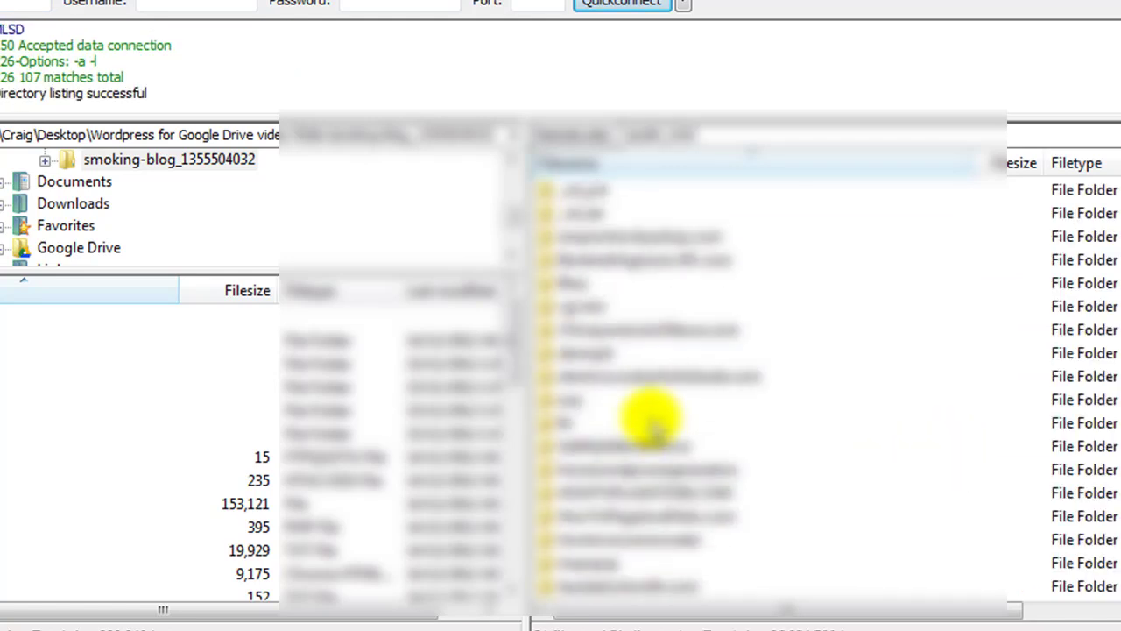
{"action": "scroll", "coordinate": [652, 424], "scroll_direction": "down", "scroll_amount": 1}
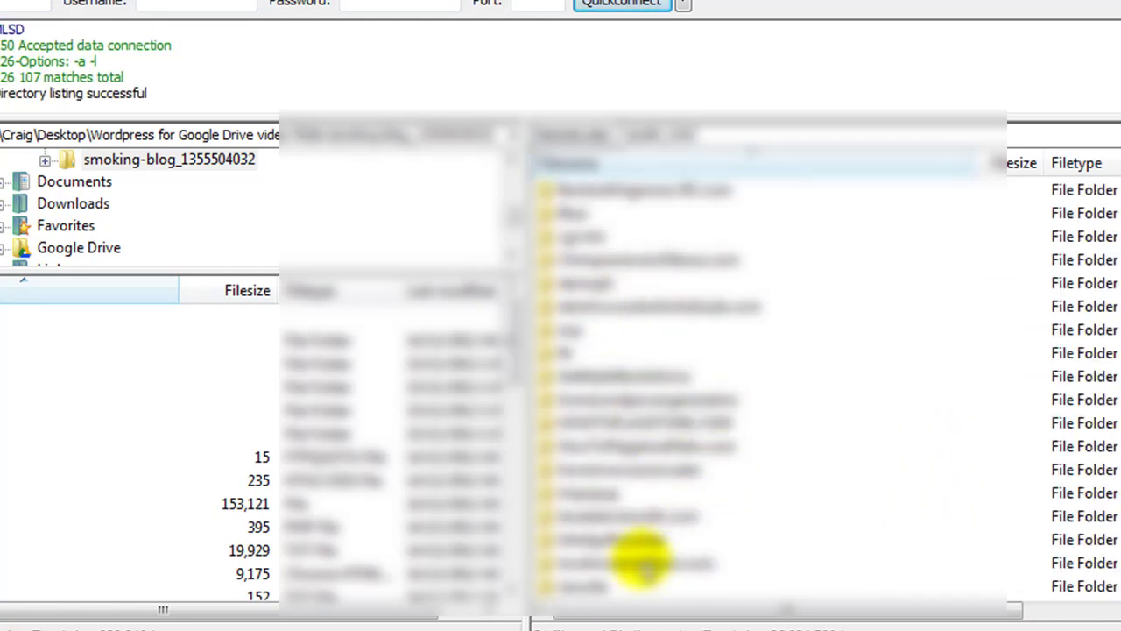
{"action": "scroll", "coordinate": [631, 473], "scroll_direction": "down", "scroll_amount": 2}
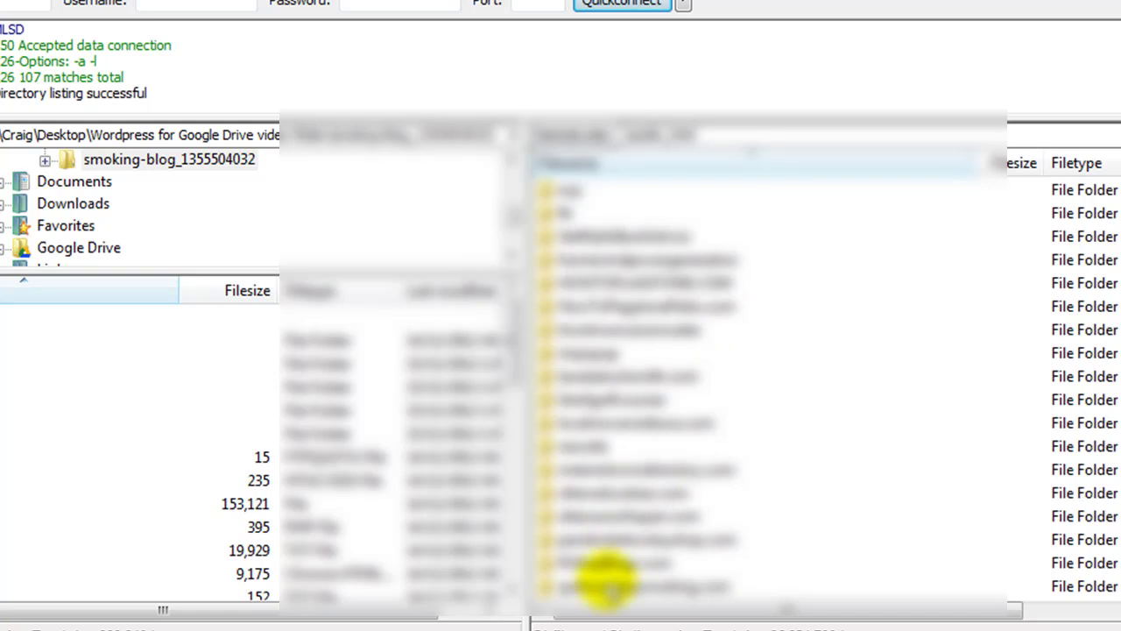
{"action": "double_click", "coordinate": [605, 582]}
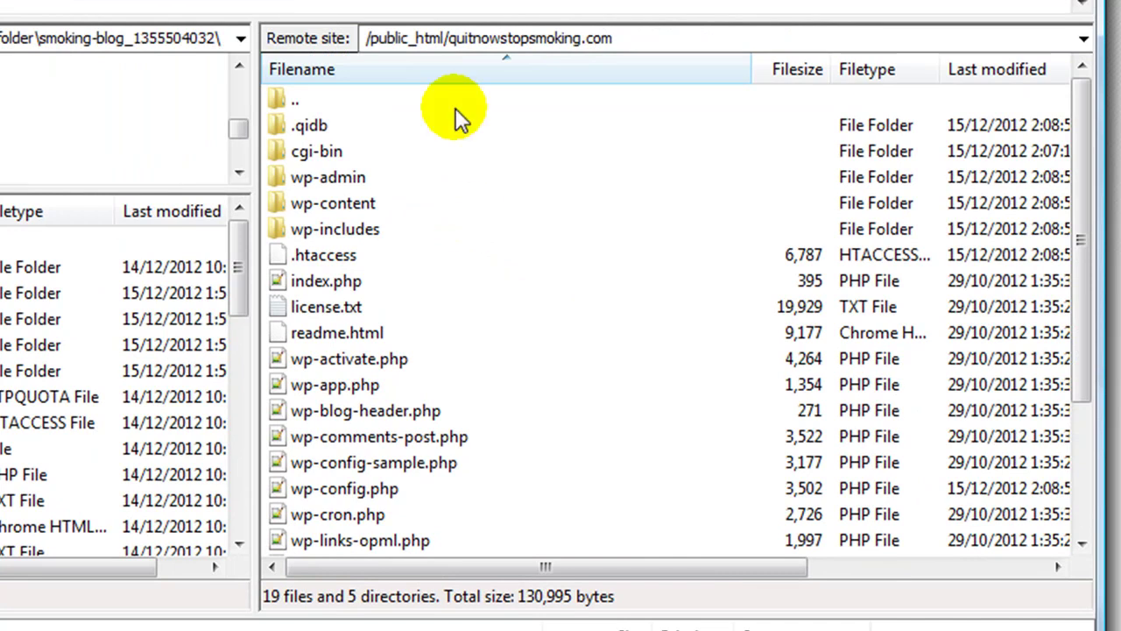
{"action": "scroll", "coordinate": [480, 286], "scroll_direction": "down", "scroll_amount": 2}
{"action": "scroll", "coordinate": [482, 291], "scroll_direction": "up", "scroll_amount": 2}
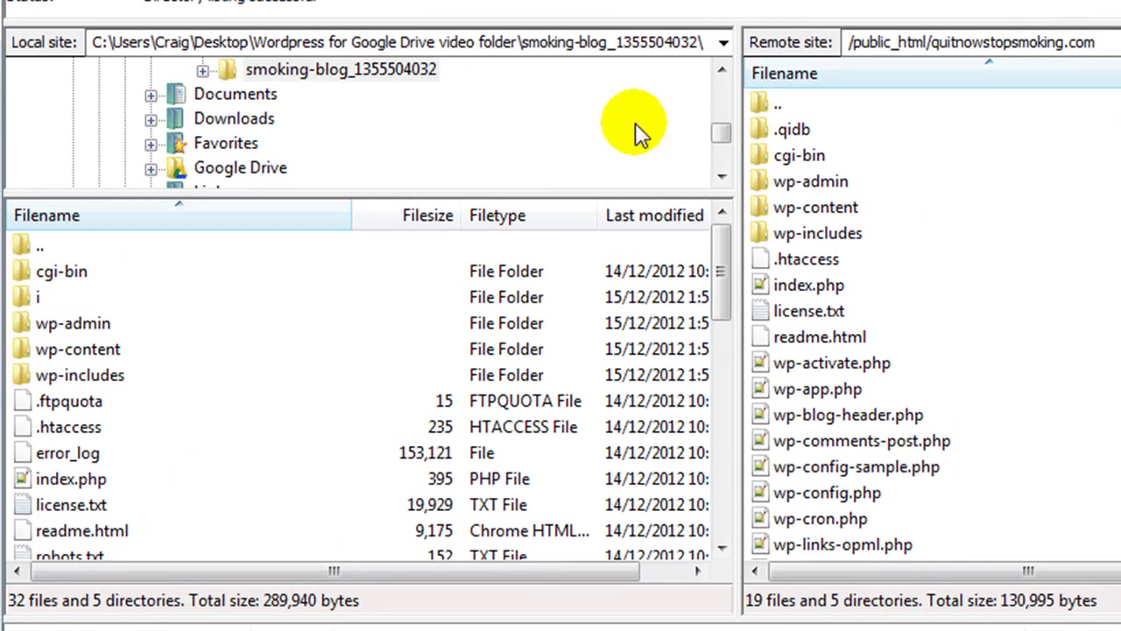
{"action": "scroll", "coordinate": [639, 132], "scroll_direction": "up", "scroll_amount": 1}
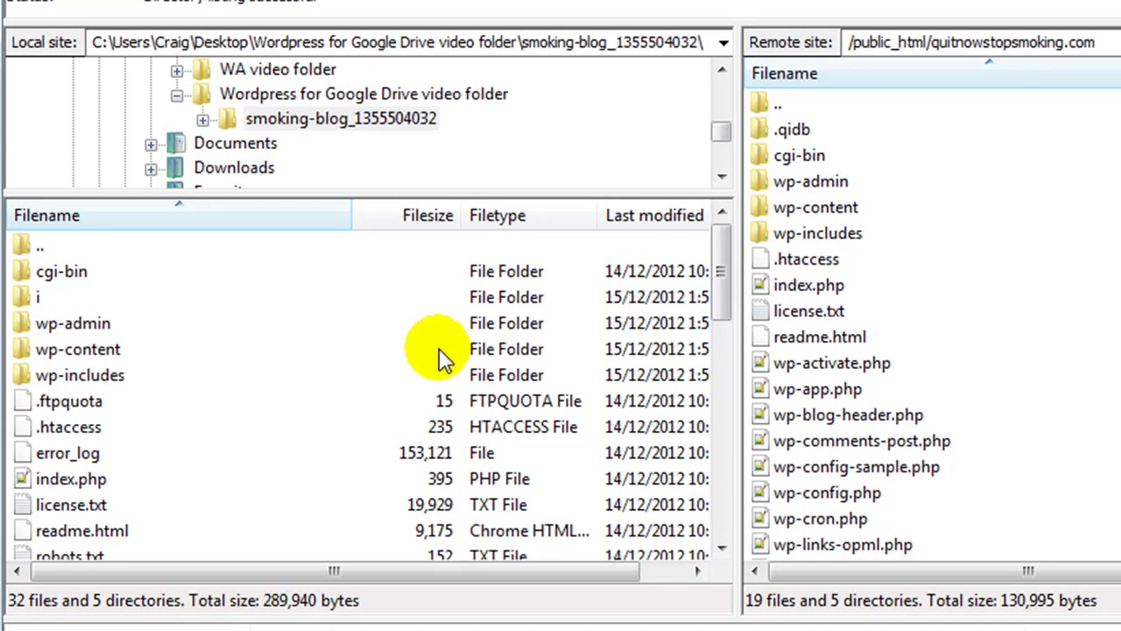
{"action": "left_click", "coordinate": [289, 96]}
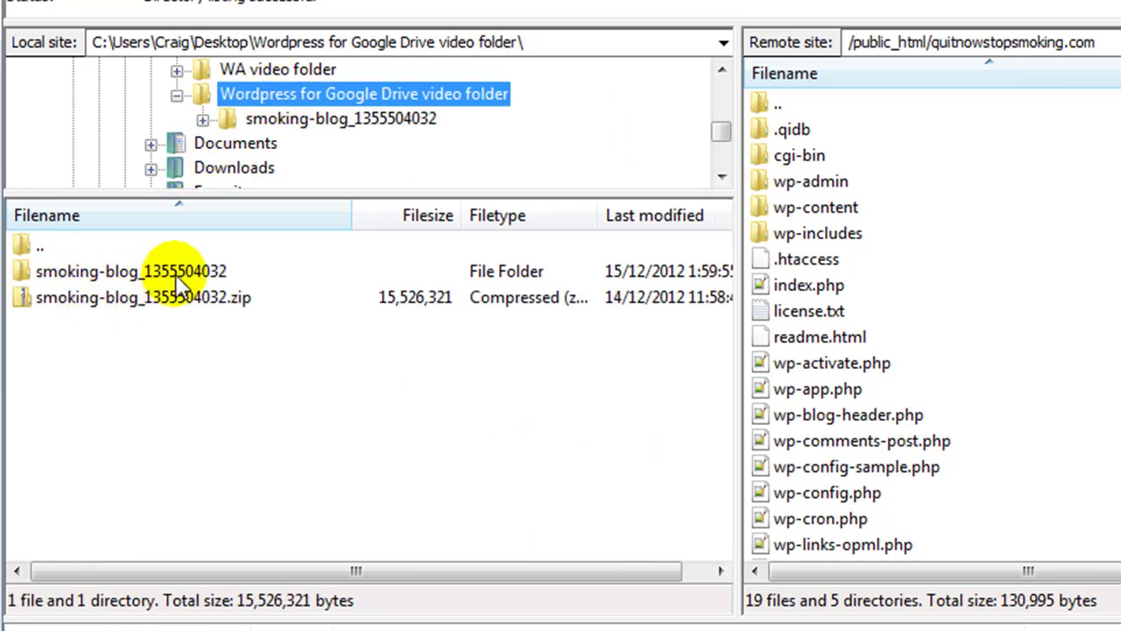
{"action": "double_click", "coordinate": [116, 276]}
{"action": "scroll", "coordinate": [245, 371], "scroll_direction": "down", "scroll_amount": 2}
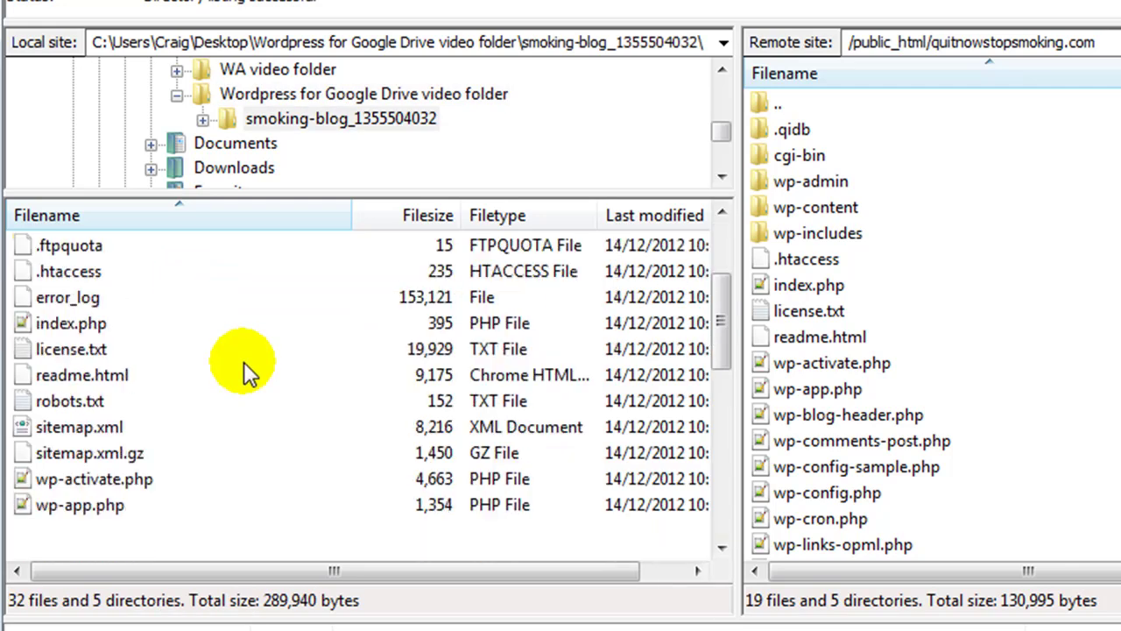
{"action": "scroll", "coordinate": [245, 370], "scroll_direction": "up", "scroll_amount": 2}
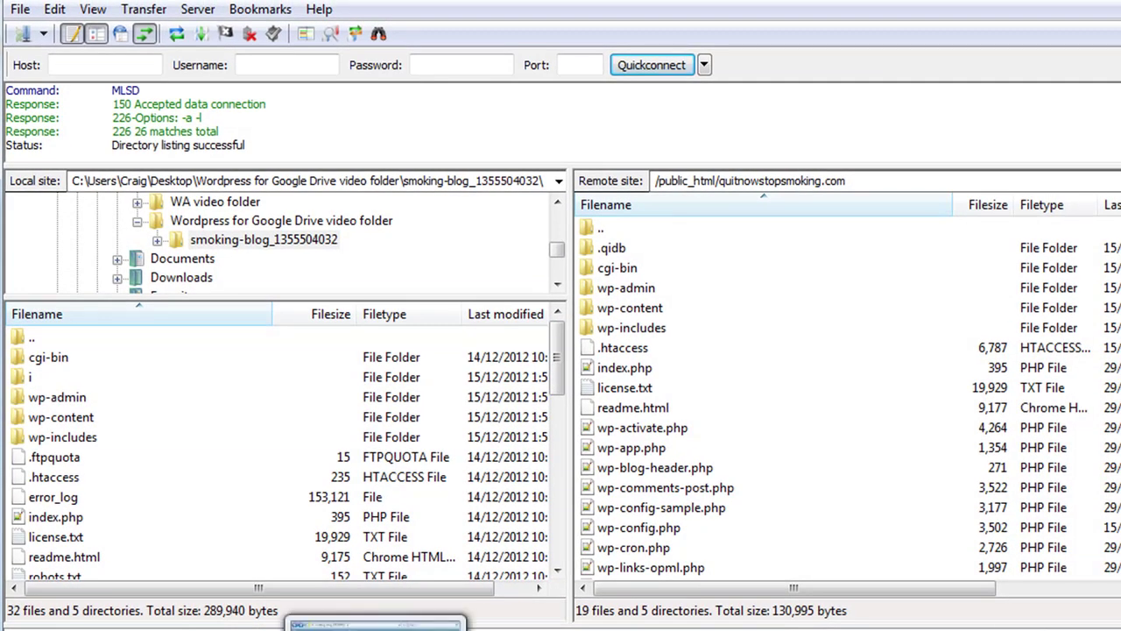
{"action": "left_click", "coordinate": [375, 625]}
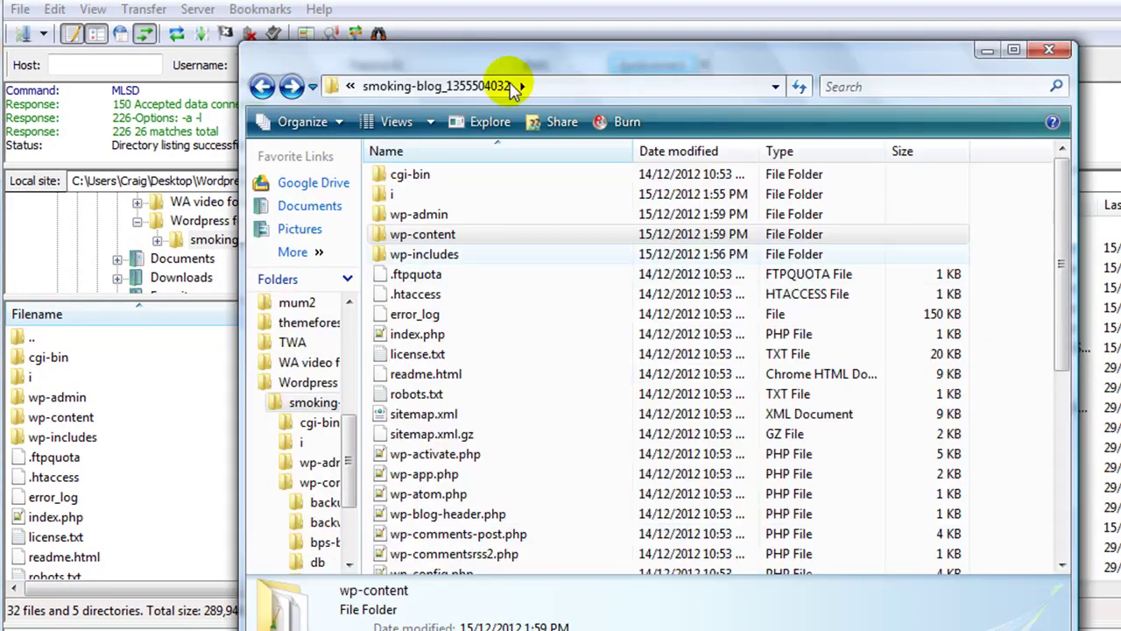
{"action": "left_click_drag", "start_coordinate": [248, 39], "coordinate": [210, 9]}
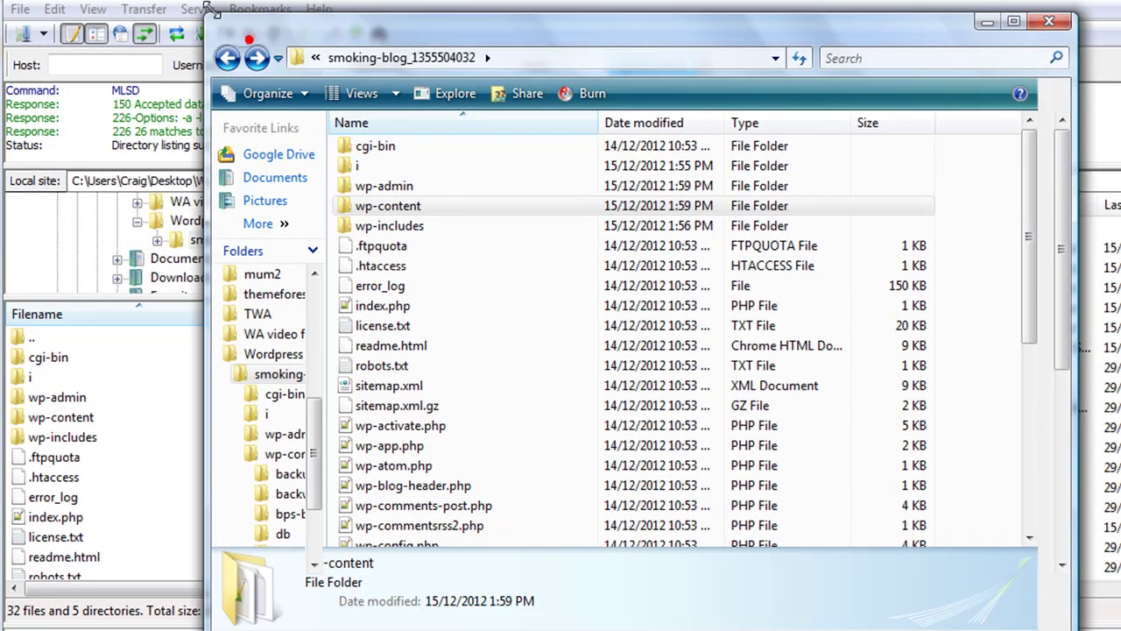
{"action": "left_click", "coordinate": [429, 444]}
{"action": "scroll", "coordinate": [429, 443], "scroll_direction": "down", "scroll_amount": 2}
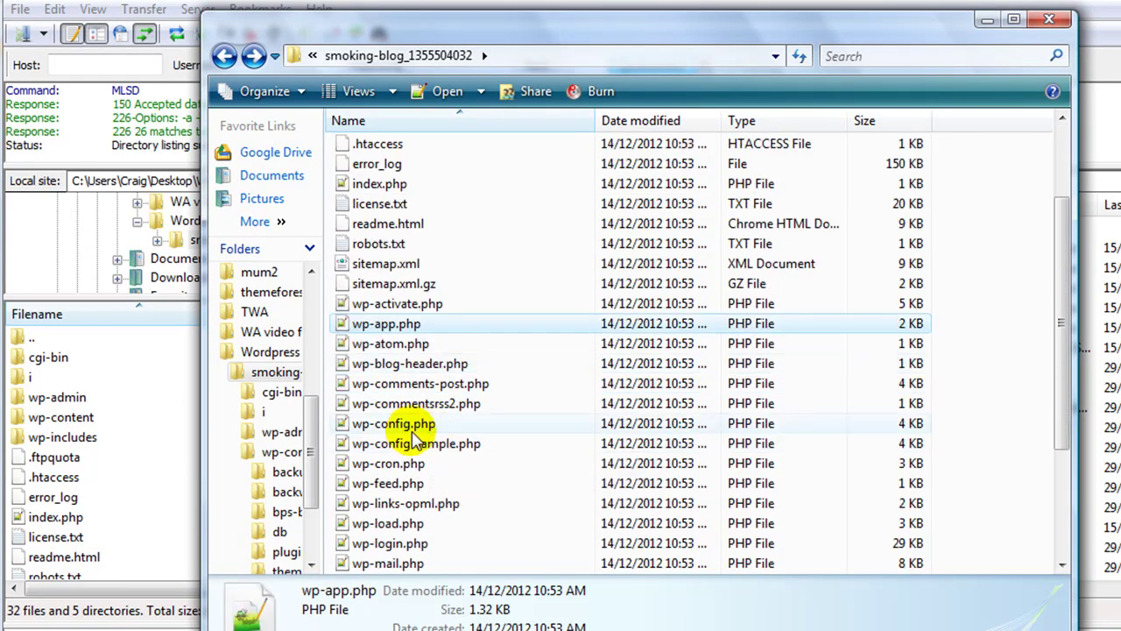
{"action": "left_click", "coordinate": [405, 427]}
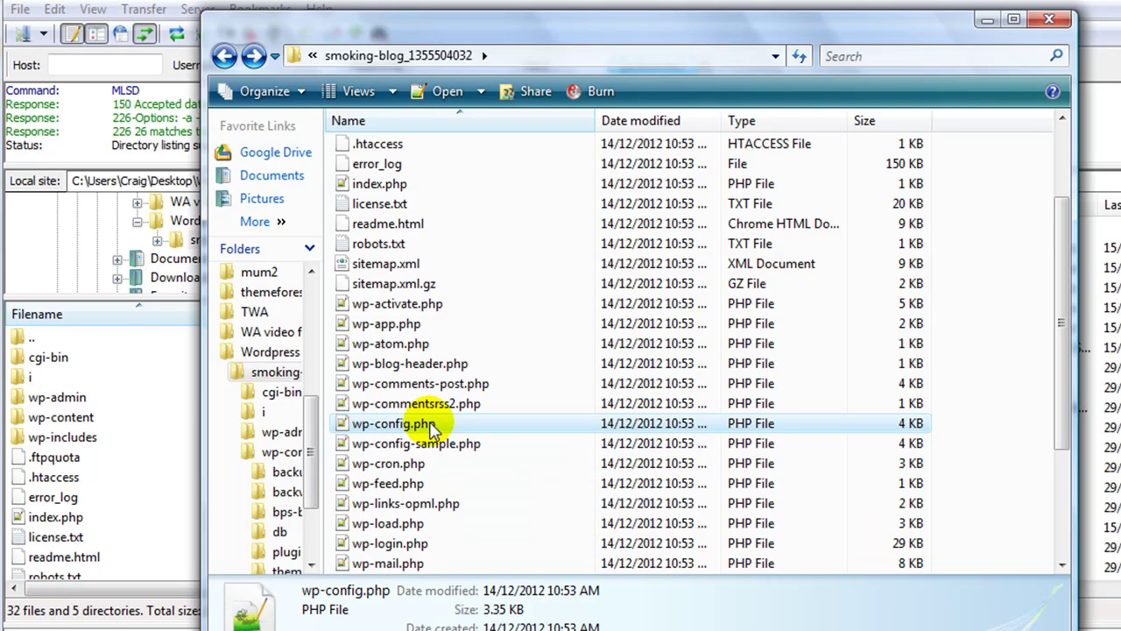
{"action": "right_click", "coordinate": [444, 425]}
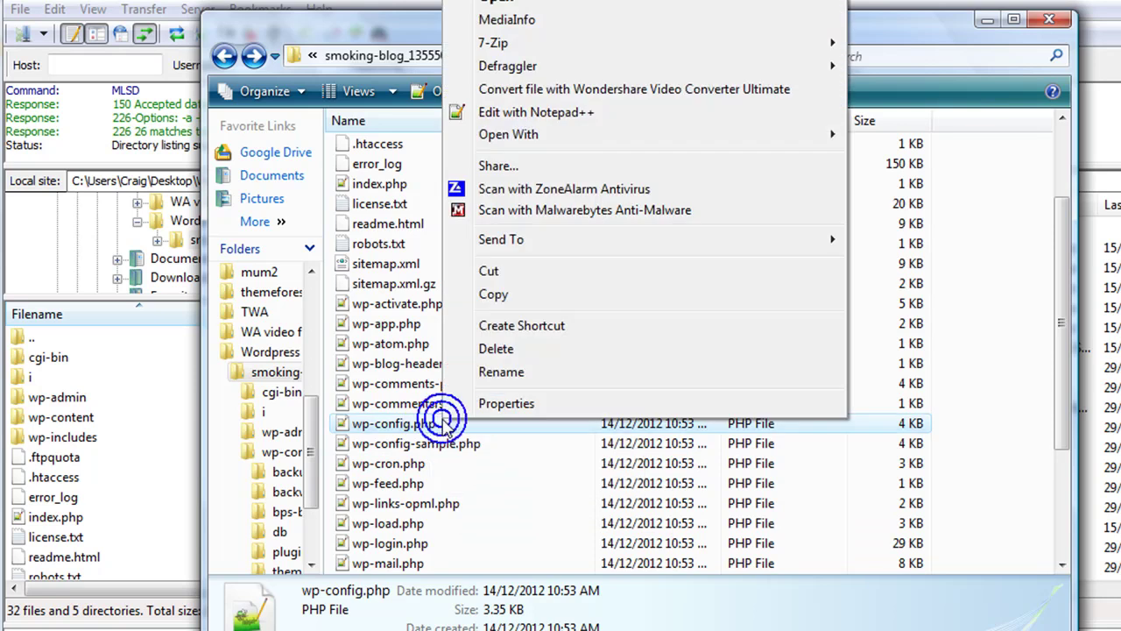
{"action": "left_click", "coordinate": [482, 351]}
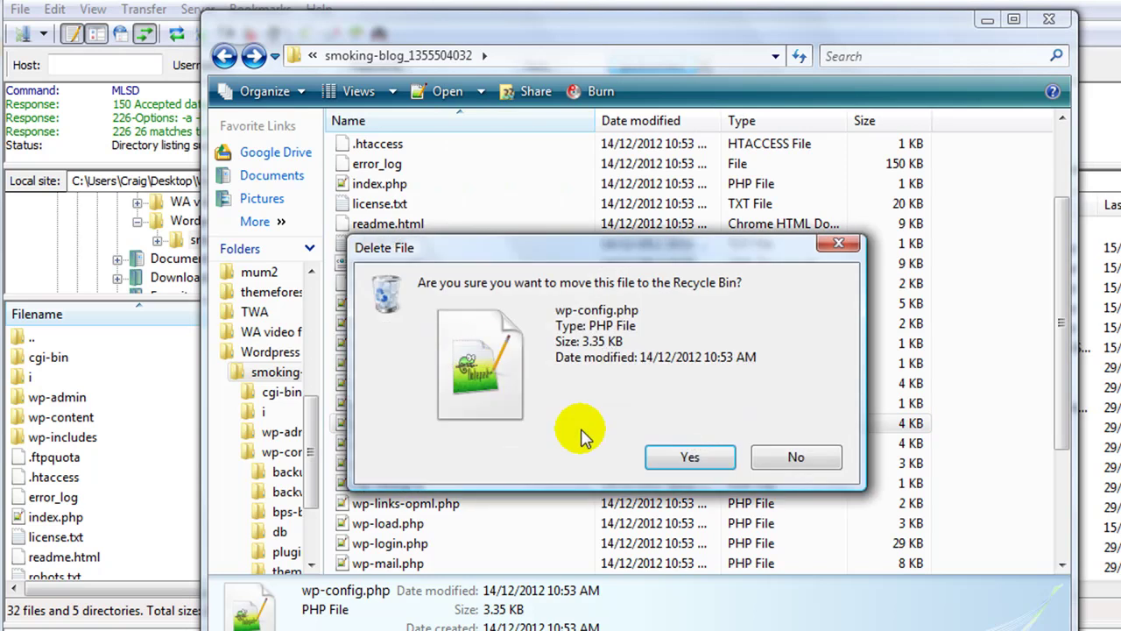
{"action": "left_click", "coordinate": [690, 457]}
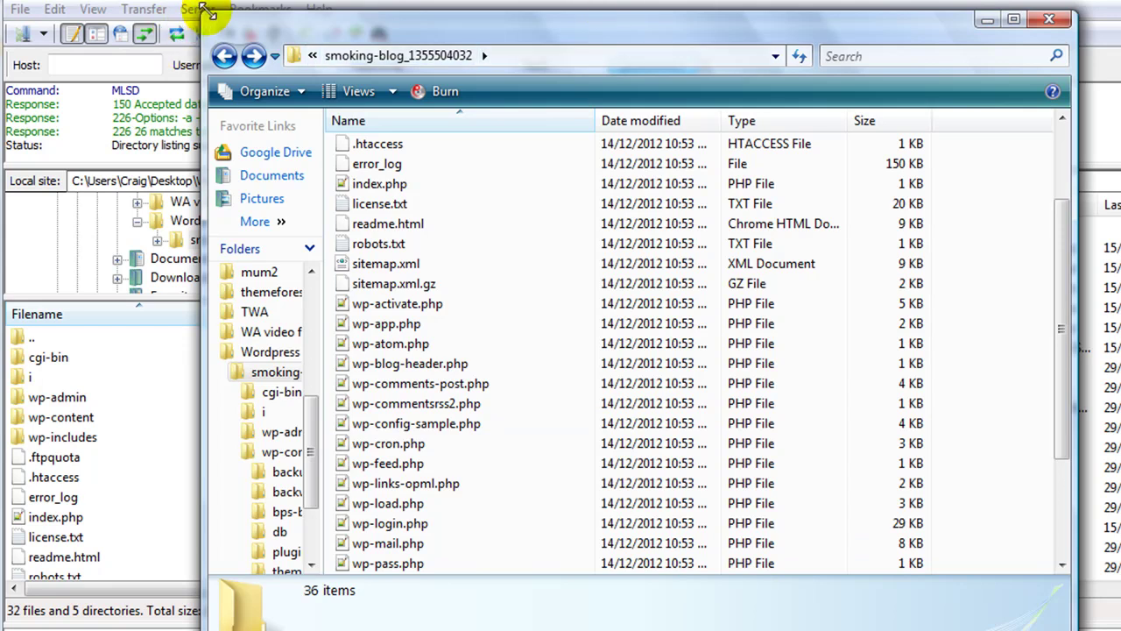
{"action": "left_click_drag", "start_coordinate": [213, 11], "coordinate": [392, 151]}
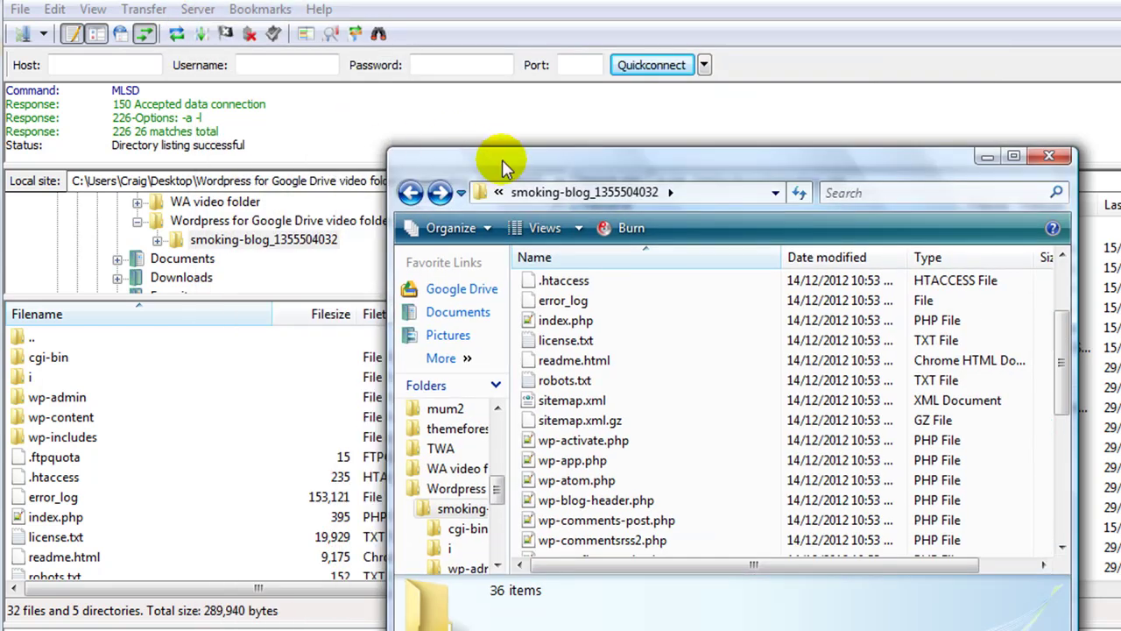
{"action": "left_click_drag", "start_coordinate": [501, 160], "coordinate": [281, 126]}
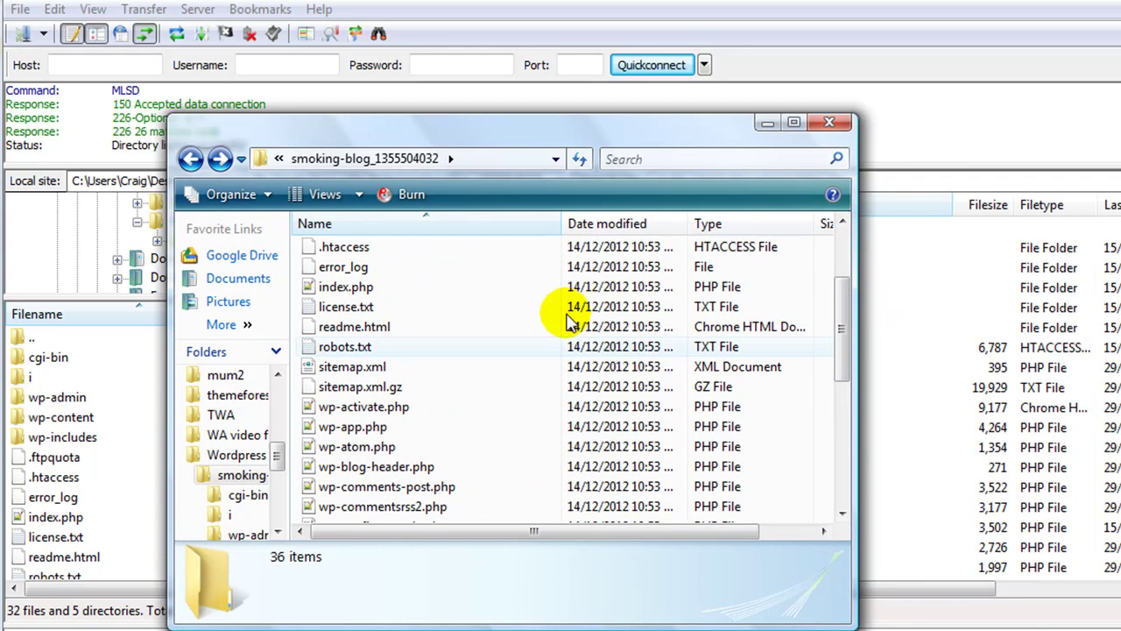
{"action": "left_click", "coordinate": [490, 412]}
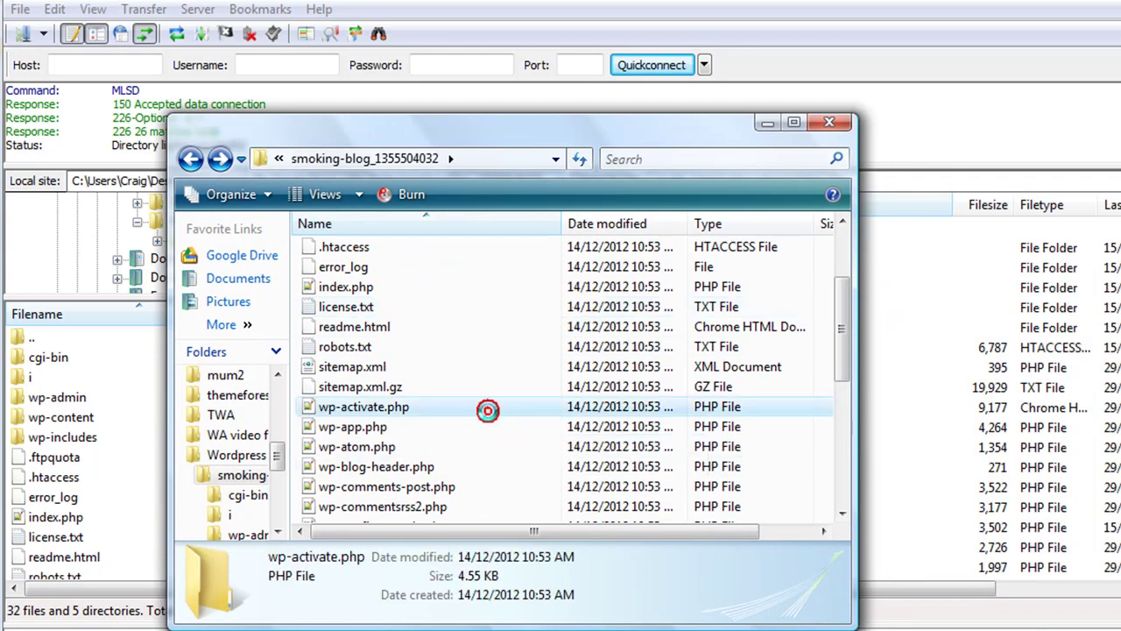
{"action": "key", "text": "ctrl+a"}
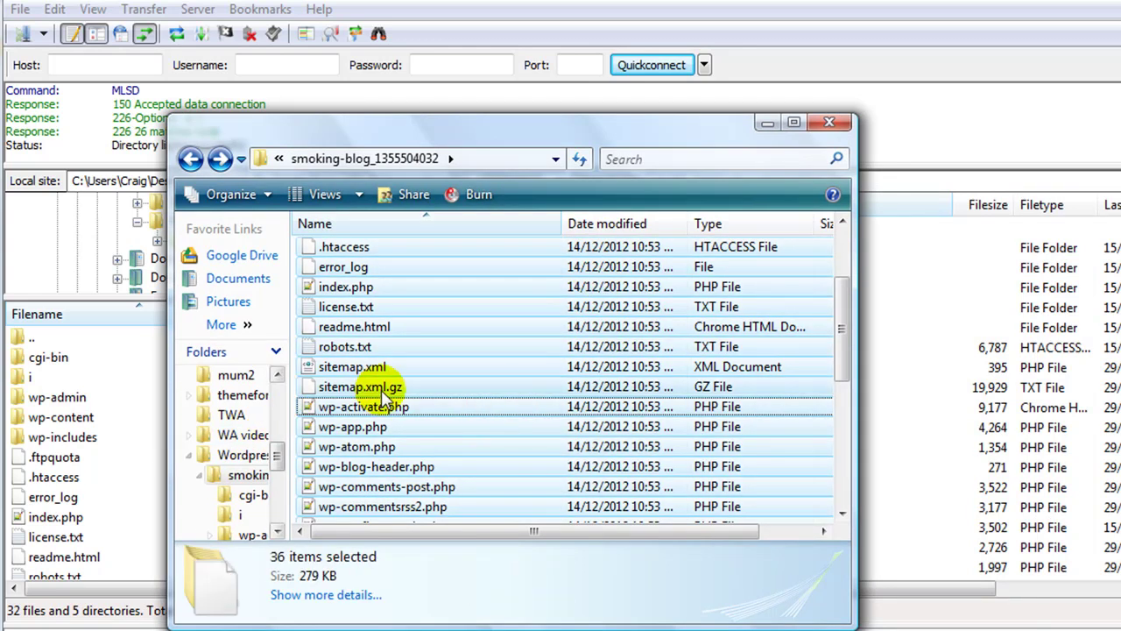
{"action": "left_click_drag", "start_coordinate": [433, 362], "coordinate": [468, 407]}
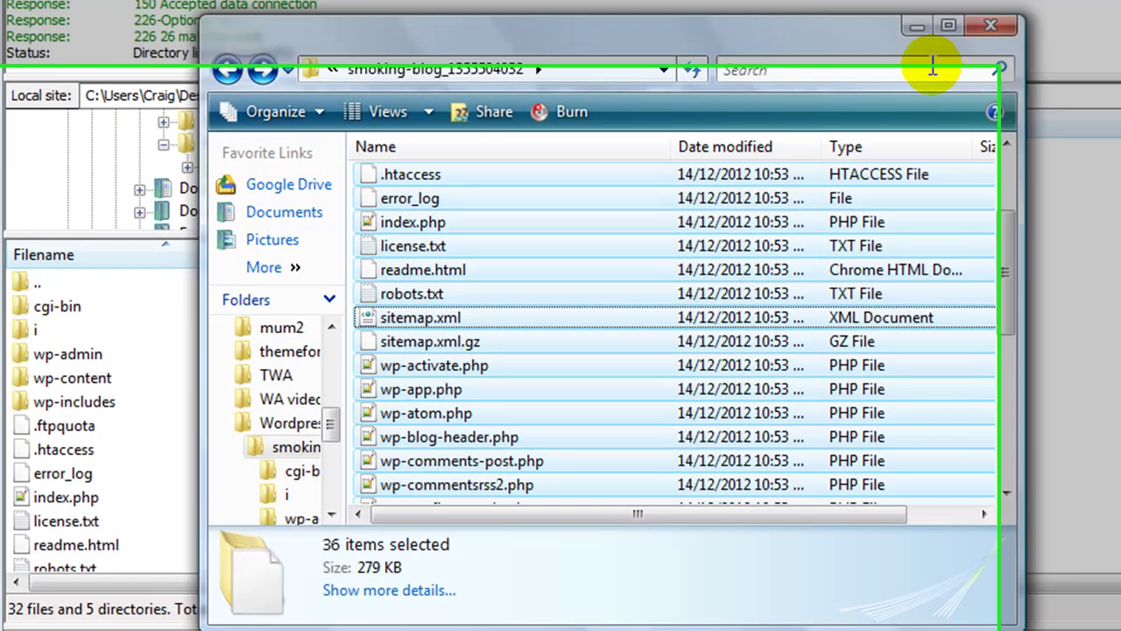
{"action": "left_click", "coordinate": [829, 121]}
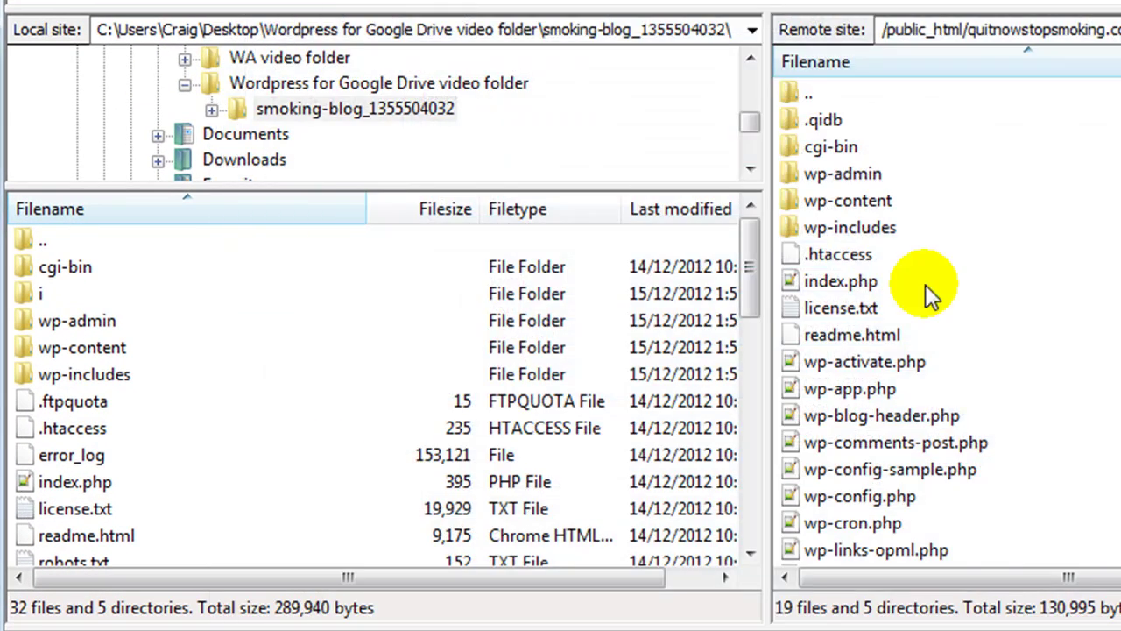
{"action": "left_click", "coordinate": [258, 441]}
{"action": "right_click", "coordinate": [258, 442]}
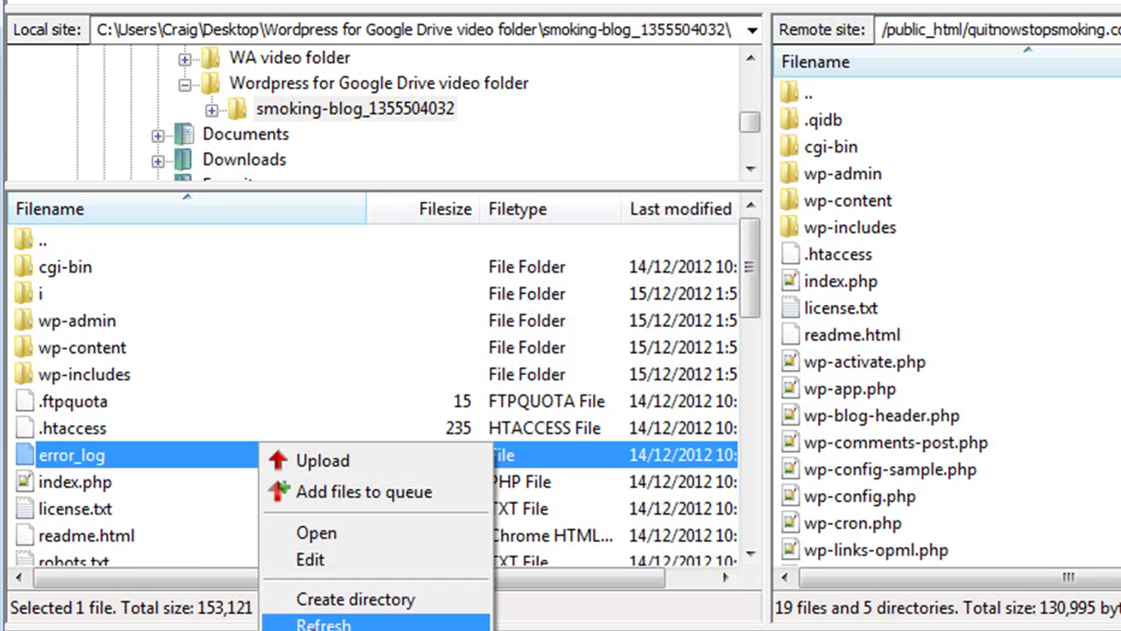
{"action": "left_click", "coordinate": [338, 622]}
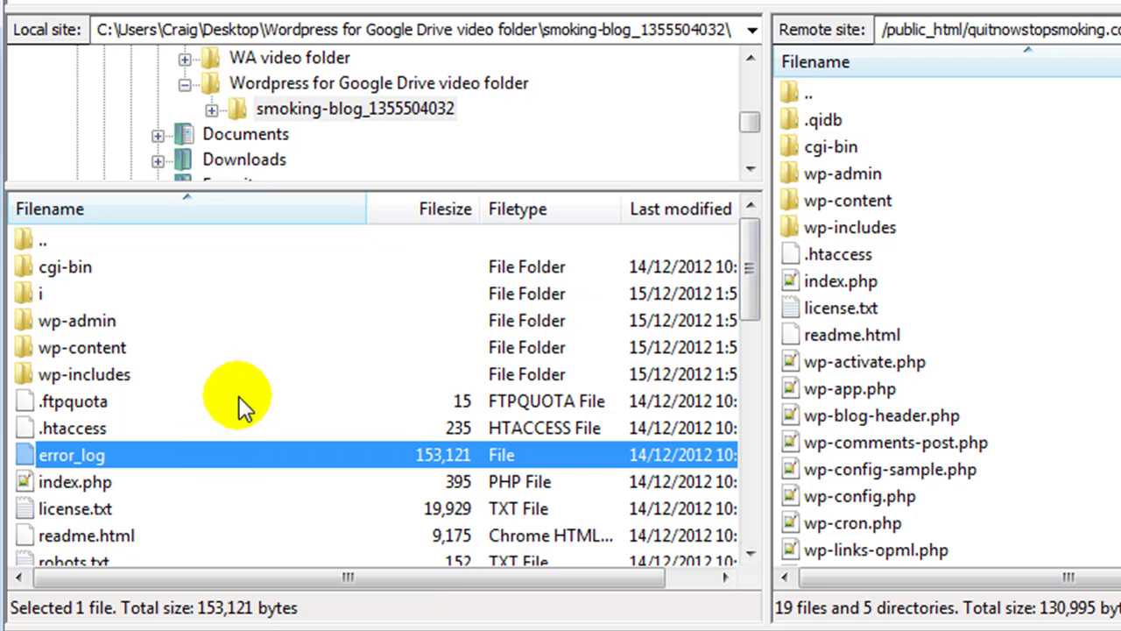
Upload all files and folders of the local backup to /public_html/quitnowstopsmoking.com, always overwriting files that already exist.
{"action": "key", "text": "ctrl+a"}
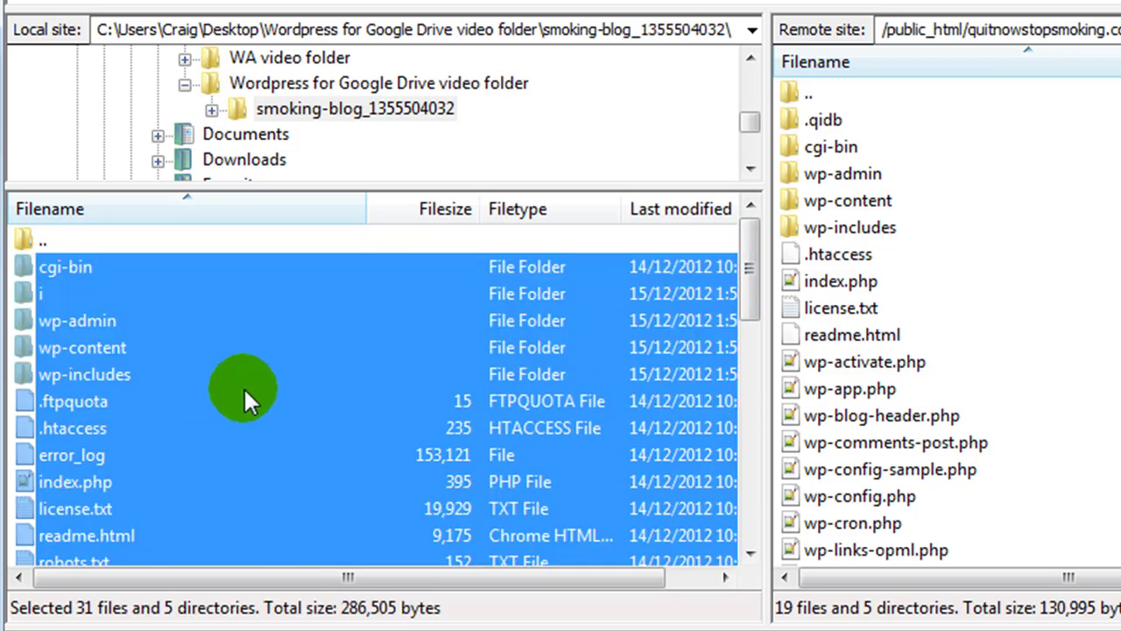
{"action": "left_click_drag", "start_coordinate": [208, 346], "coordinate": [1120, 386]}
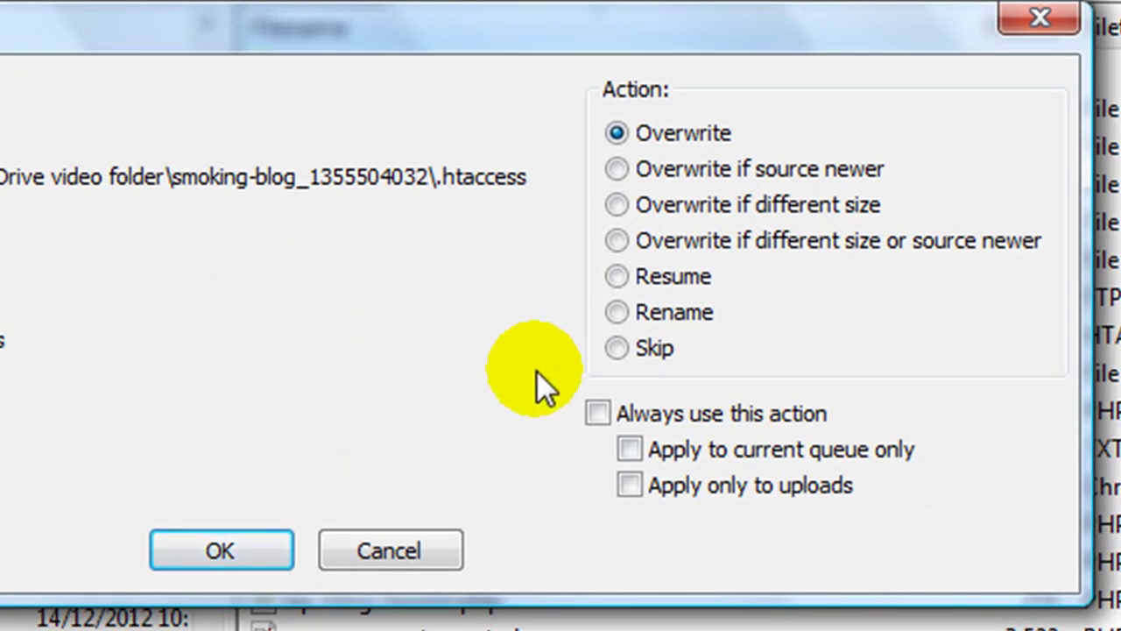
{"action": "left_click", "coordinate": [597, 414]}
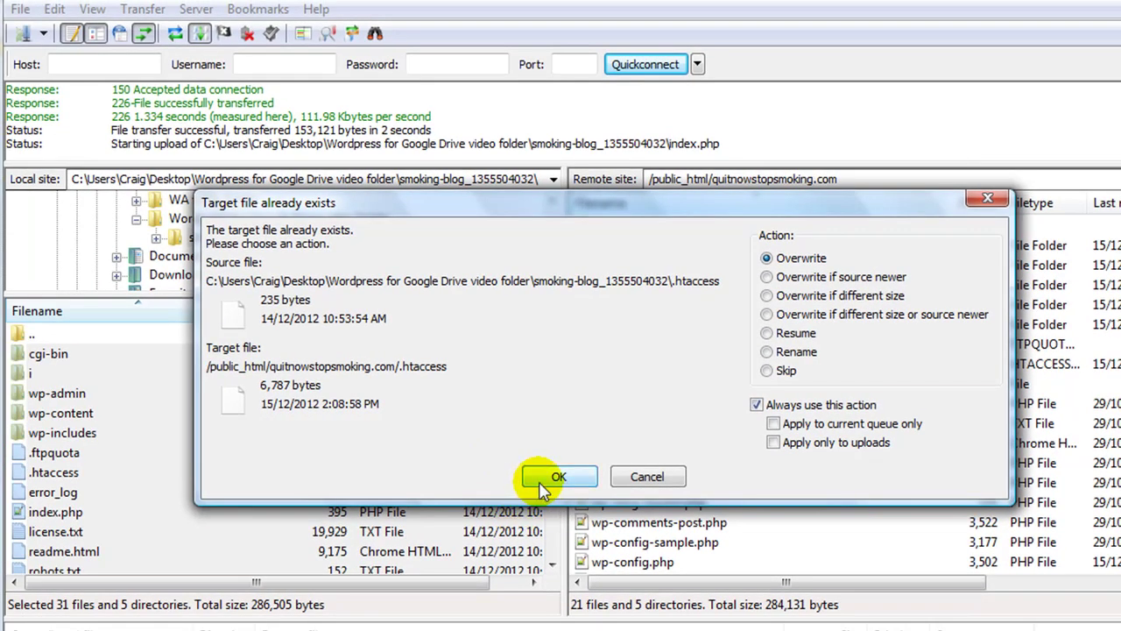
{"action": "left_click", "coordinate": [267, 547]}
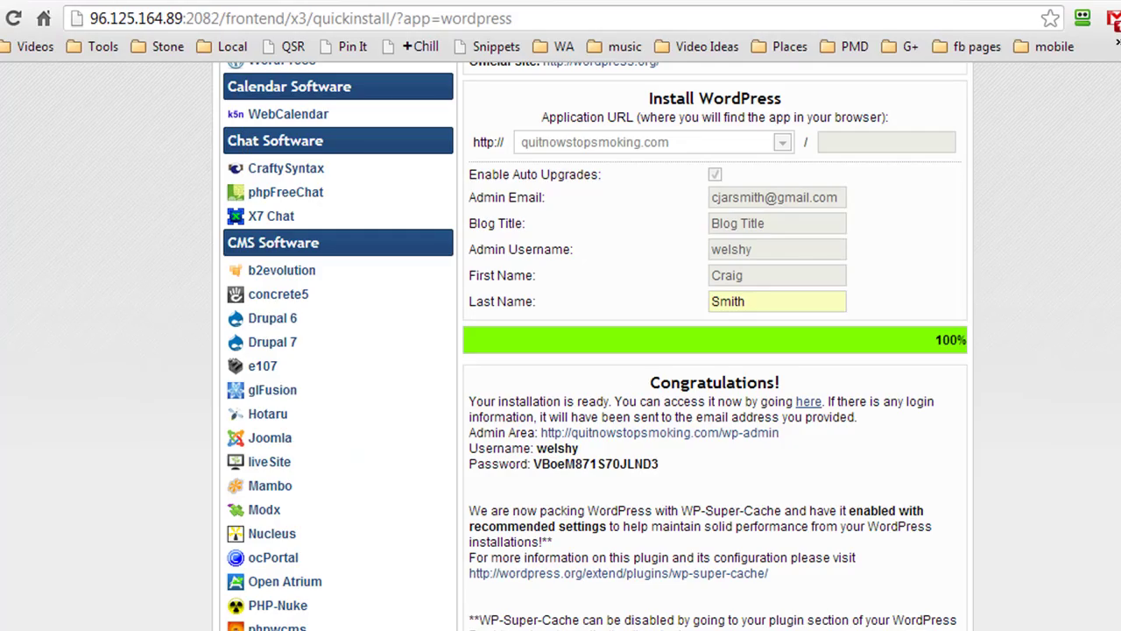
{"action": "scroll", "coordinate": [622, 491], "scroll_direction": "up", "scroll_amount": 3}
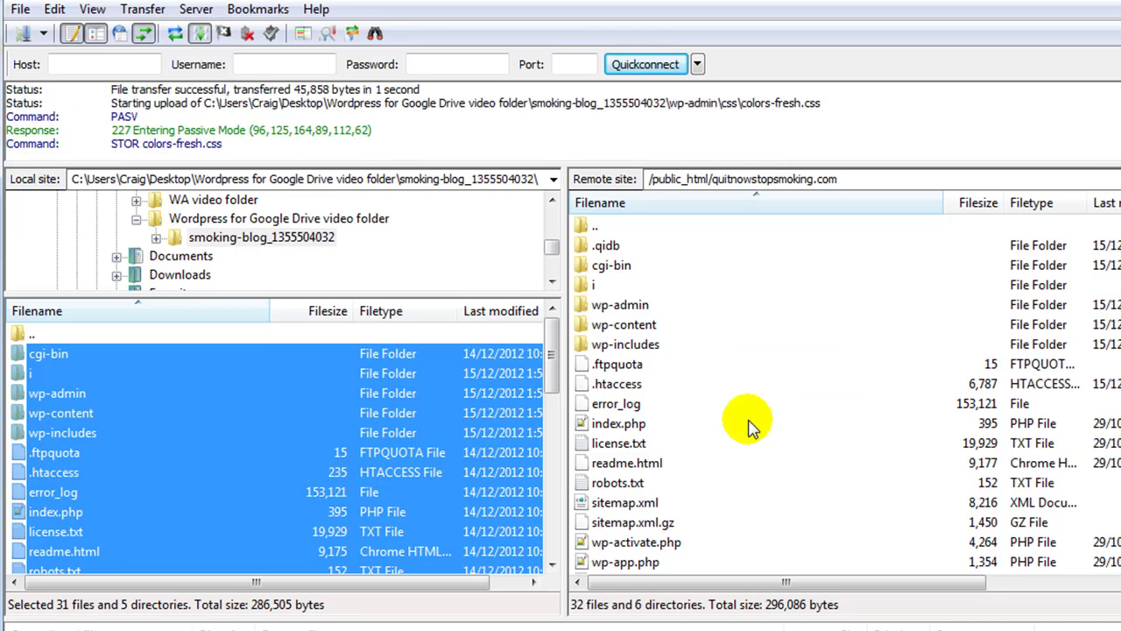
{"action": "left_click", "coordinate": [836, 383]}
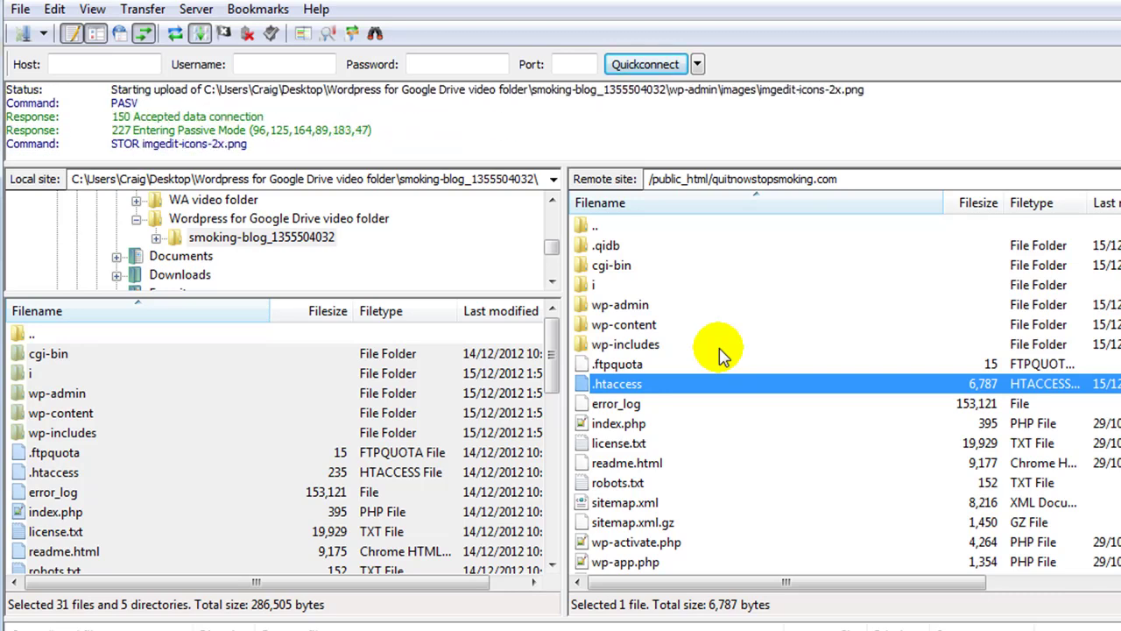
{"action": "left_click", "coordinate": [647, 353]}
{"action": "left_click", "coordinate": [692, 504]}
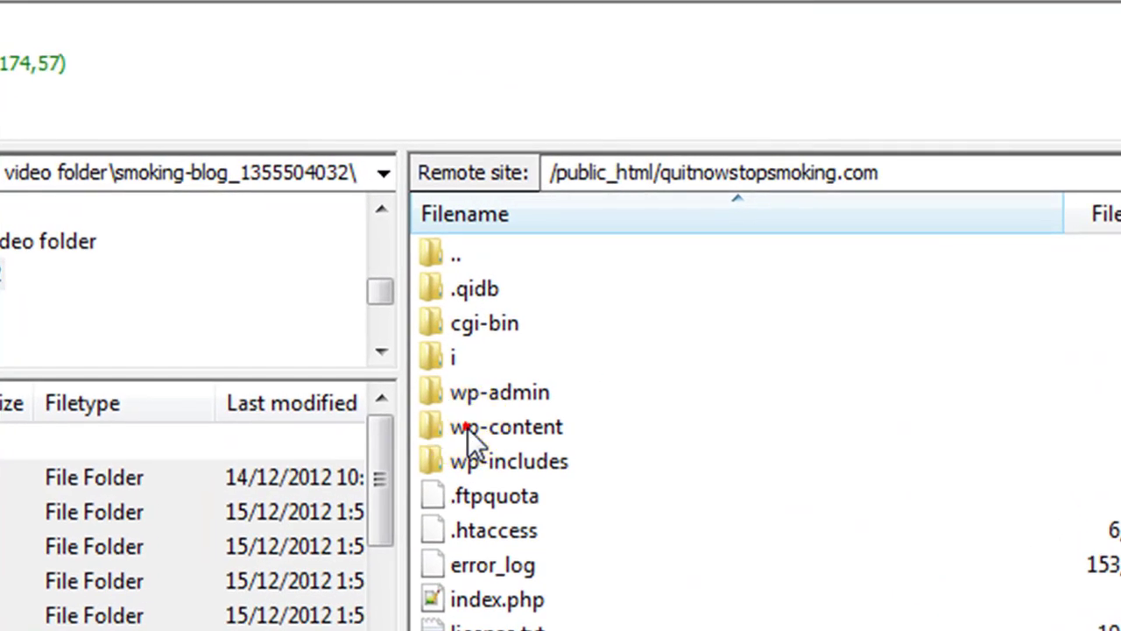
{"action": "left_click", "coordinate": [468, 427]}
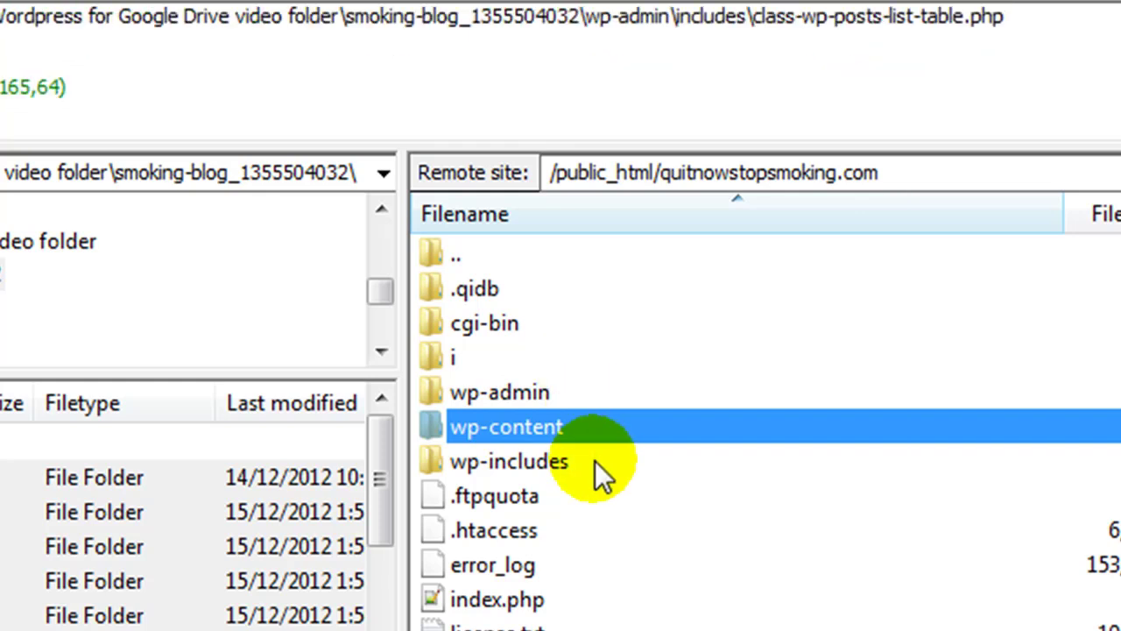
{"action": "left_click", "coordinate": [714, 576]}
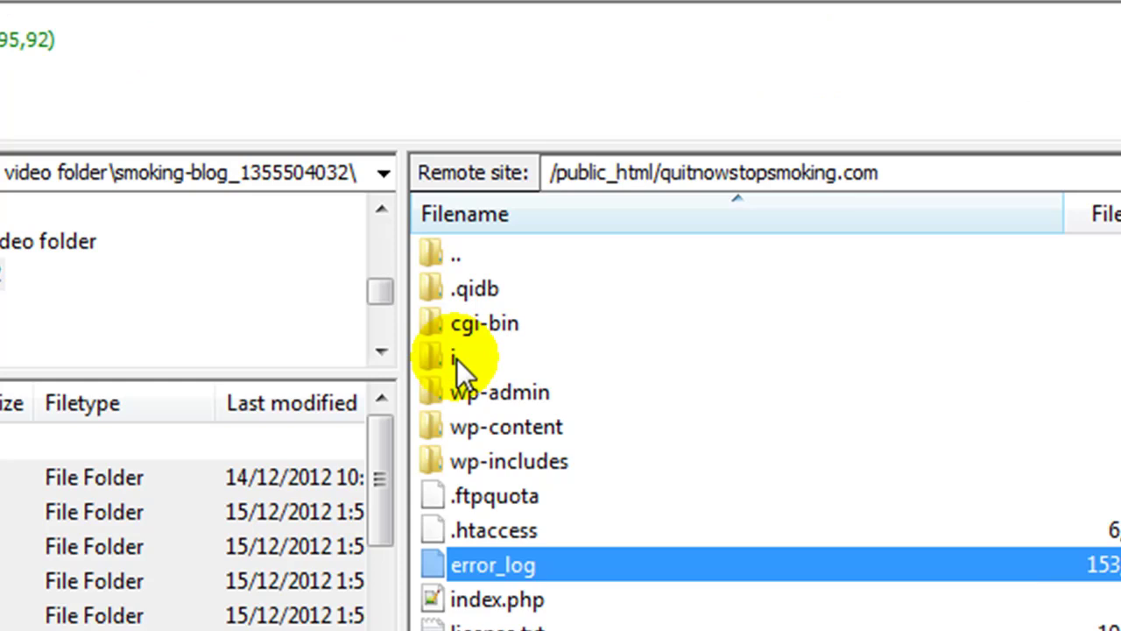
Switch to the HostGator control panel in the browser and open the File Manager at the quitnowstopsmoking.com folder.
{"action": "left_click", "coordinate": [901, 630]}
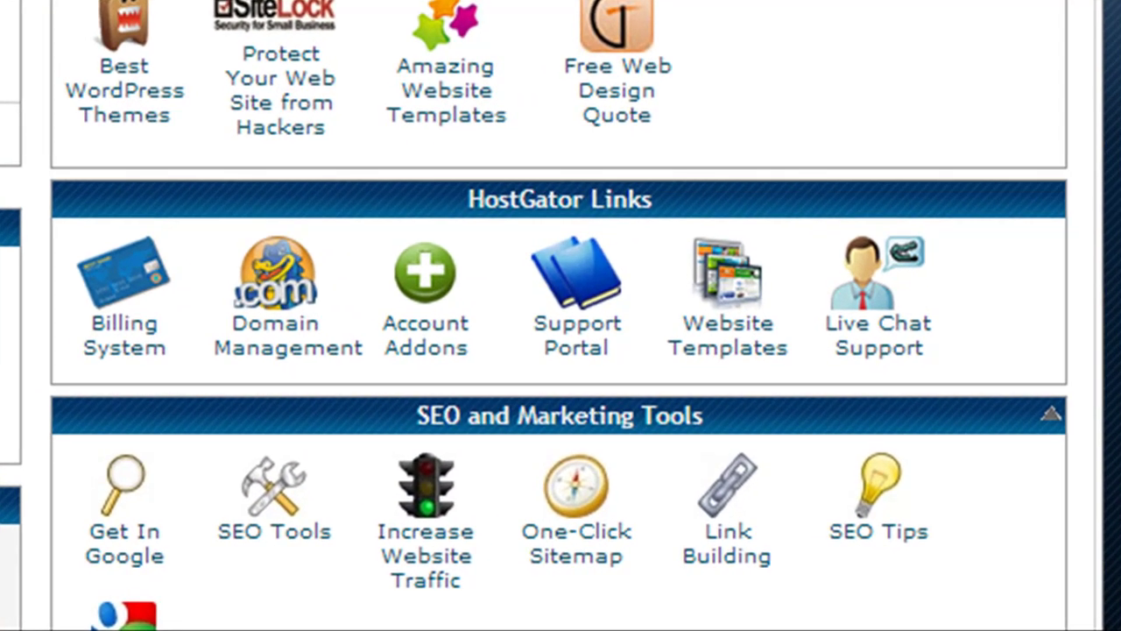
{"action": "scroll", "coordinate": [560, 351], "scroll_direction": "down", "scroll_amount": 5}
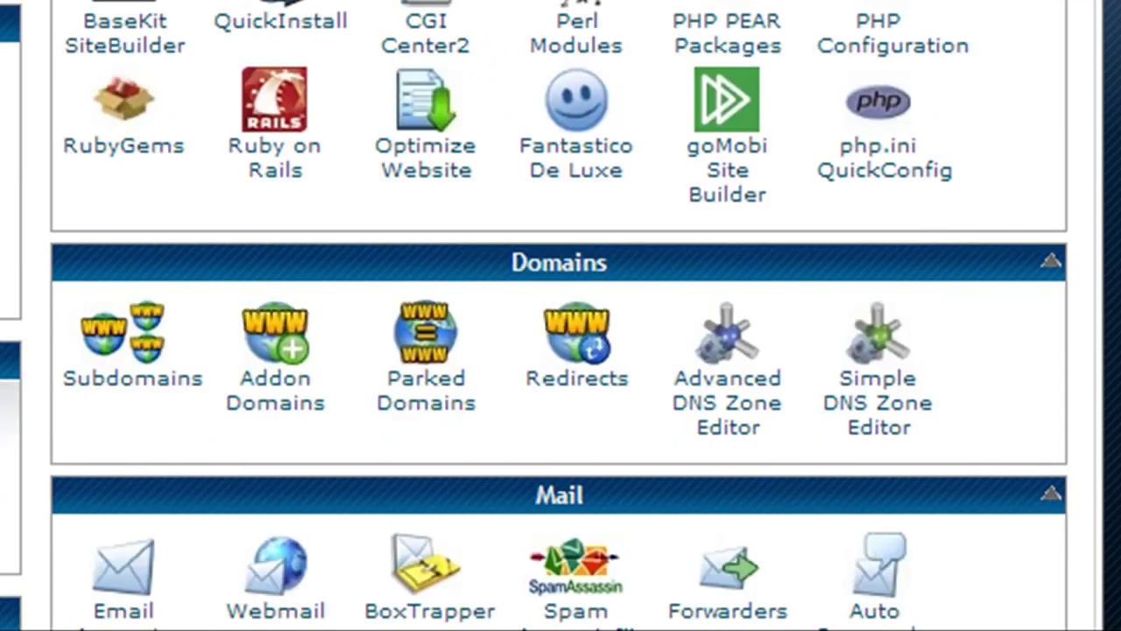
{"action": "scroll", "coordinate": [476, 324], "scroll_direction": "down", "scroll_amount": 5}
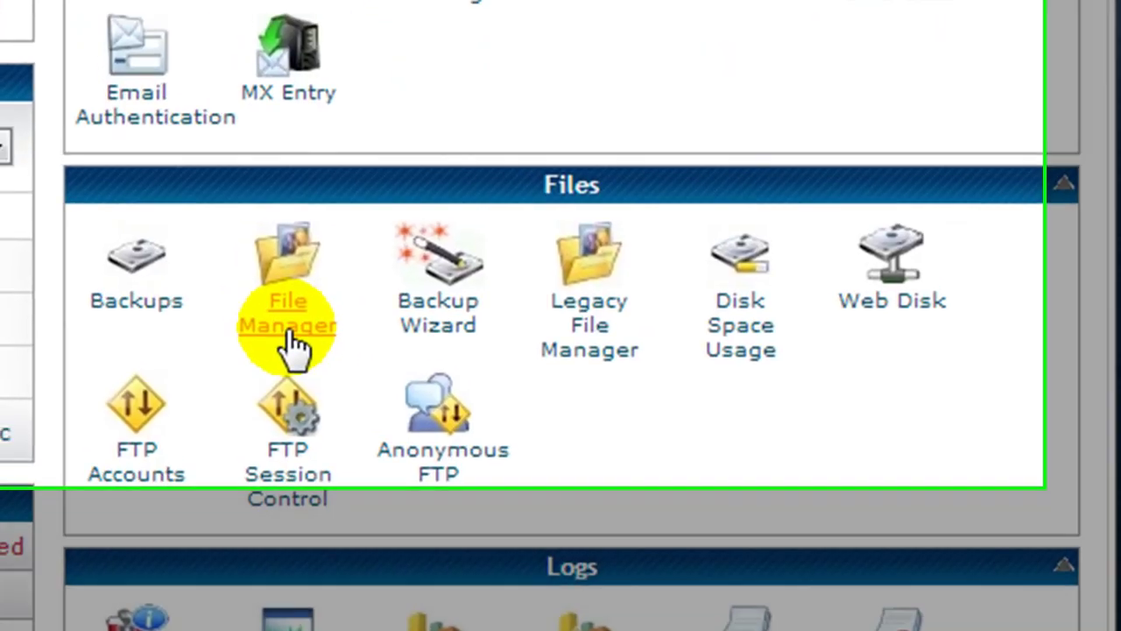
{"action": "left_click", "coordinate": [279, 315]}
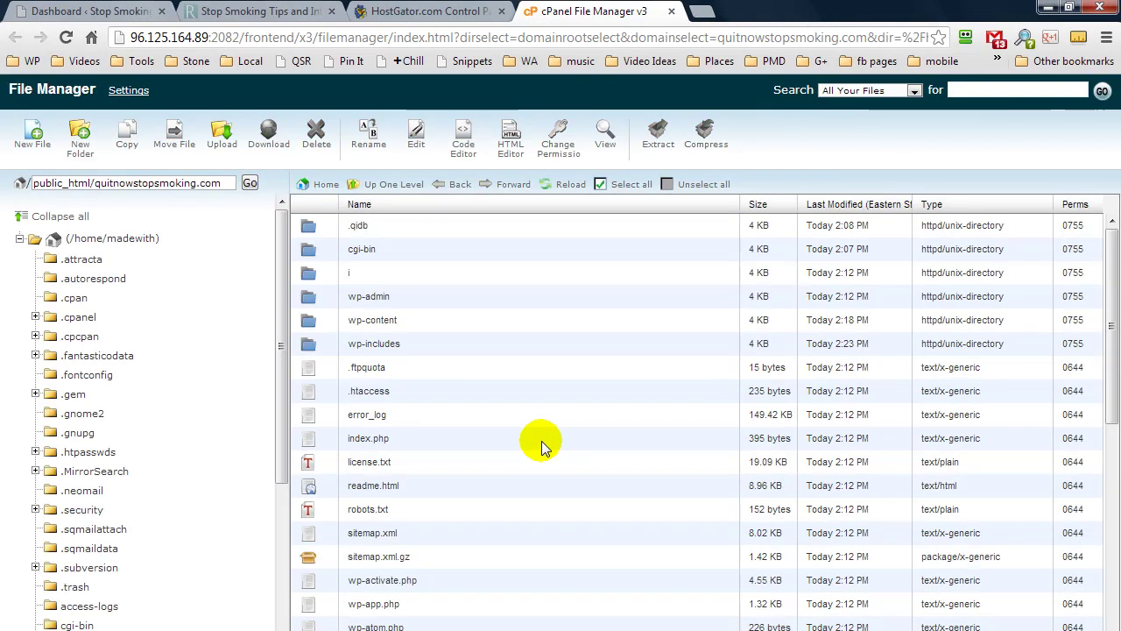
View wp-config.php in the quitnowstopsmoking.com folder and highlight the database name in its DB_NAME line.
{"action": "scroll", "coordinate": [542, 441], "scroll_direction": "down", "scroll_amount": 3}
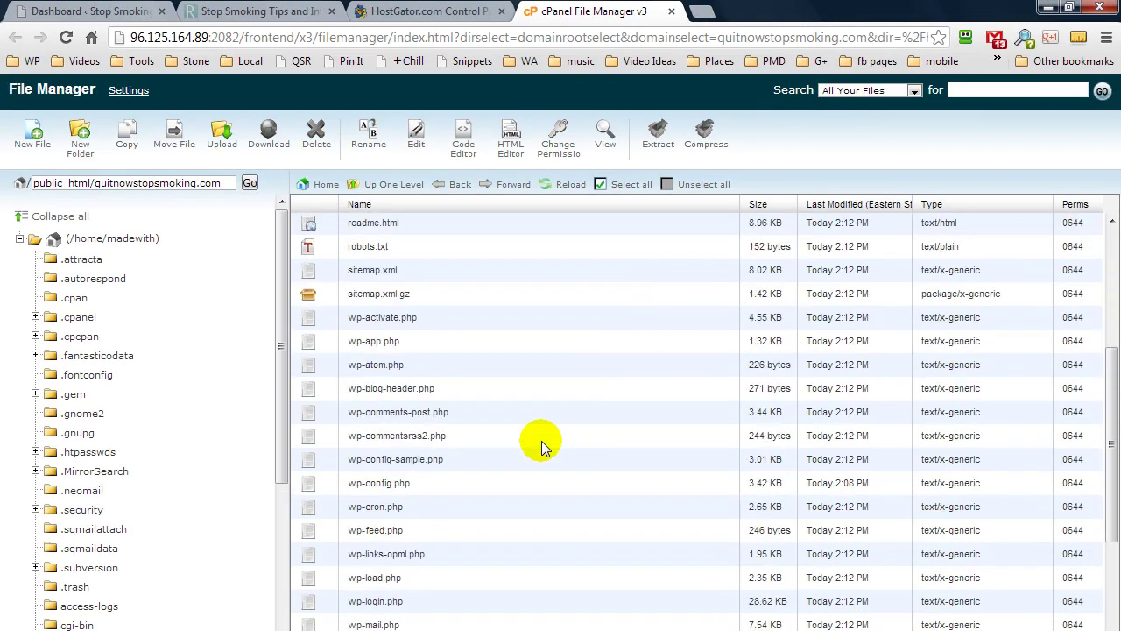
{"action": "left_click", "coordinate": [396, 481]}
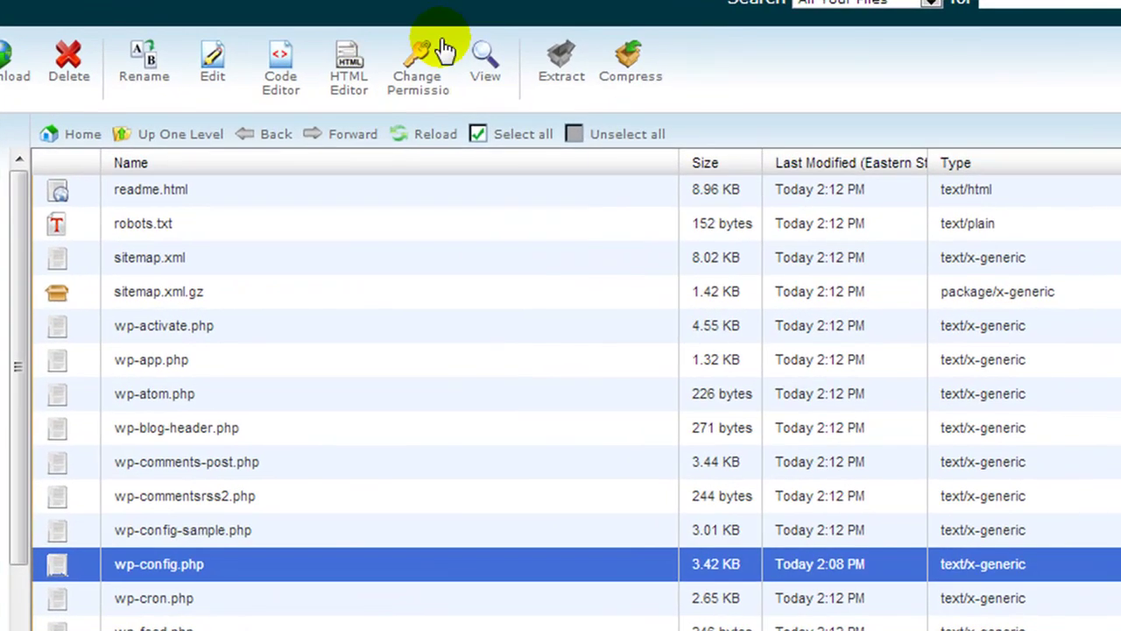
{"action": "left_click", "coordinate": [477, 70]}
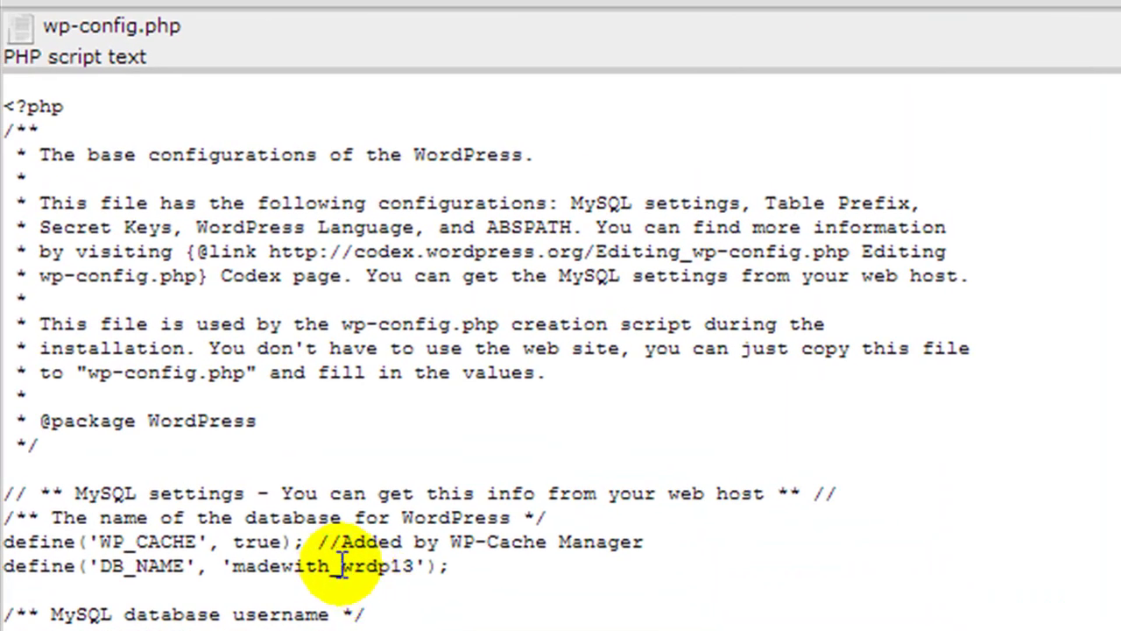
{"action": "left_click_drag", "start_coordinate": [342, 565], "coordinate": [406, 565]}
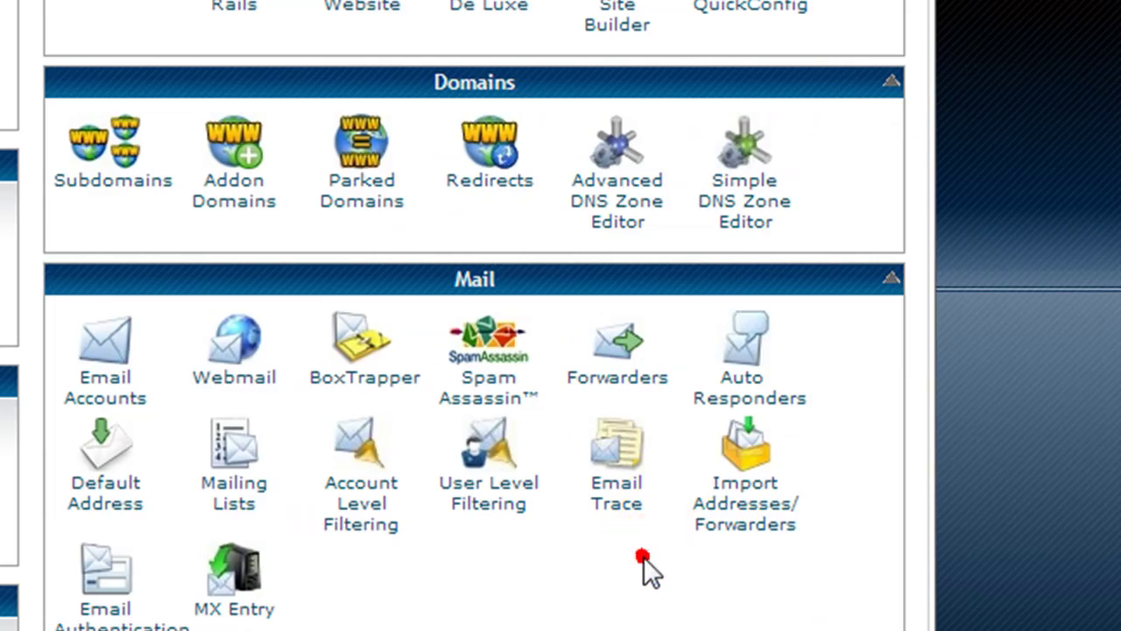
Return to the HostGator control panel and open phpMyAdmin from its Databases section.
{"action": "scroll", "coordinate": [643, 556], "scroll_direction": "down", "scroll_amount": 5}
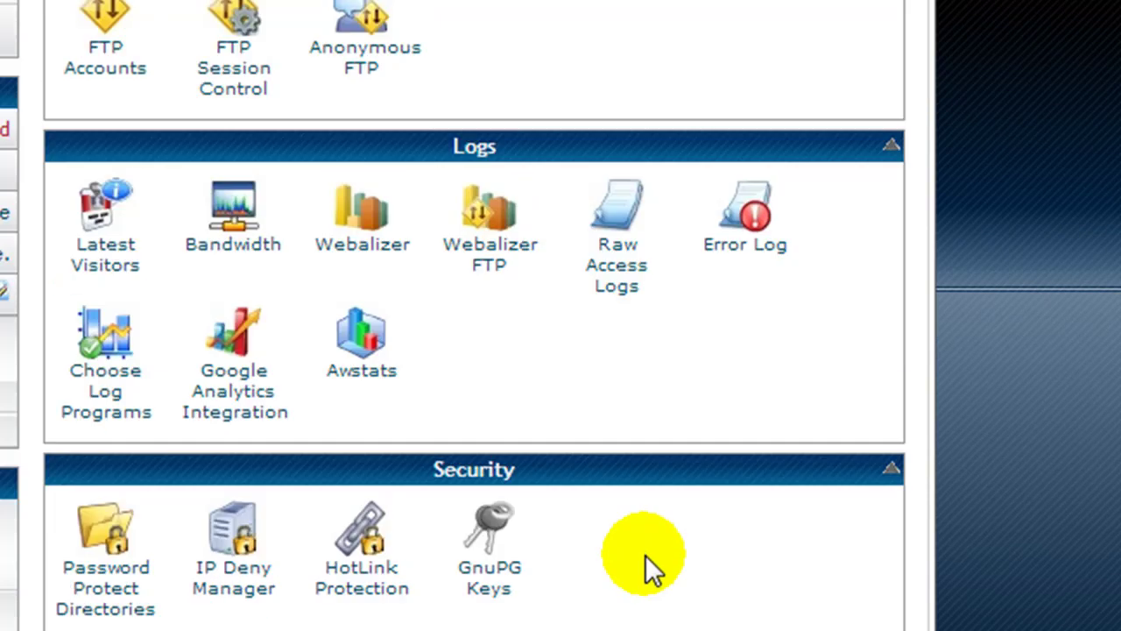
{"action": "scroll", "coordinate": [644, 554], "scroll_direction": "down", "scroll_amount": 8}
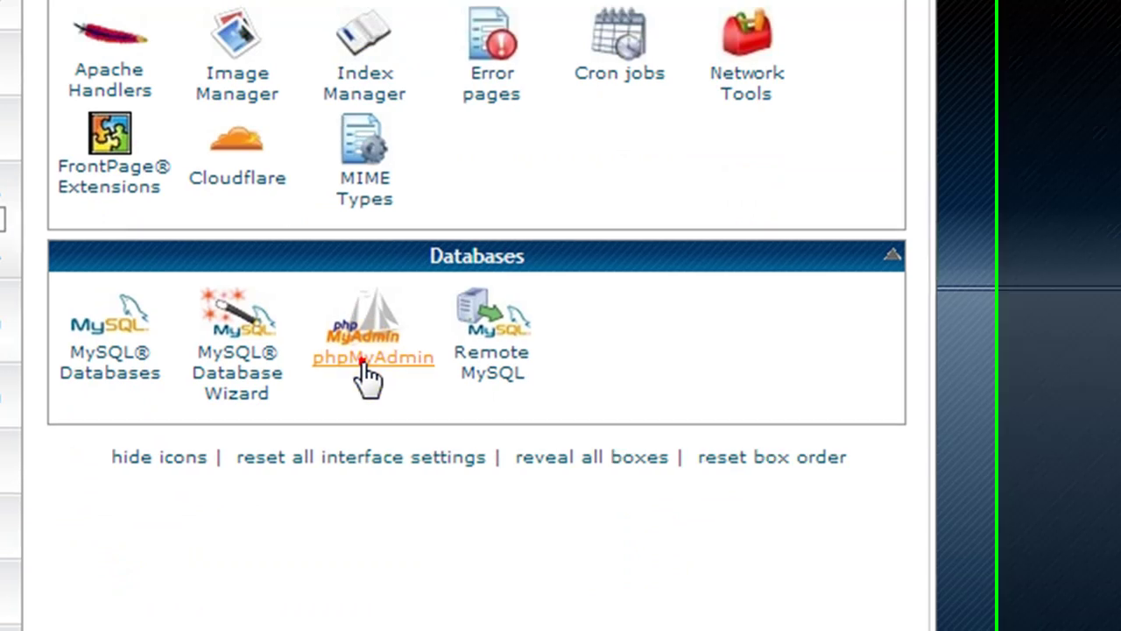
{"action": "left_click", "coordinate": [365, 377]}
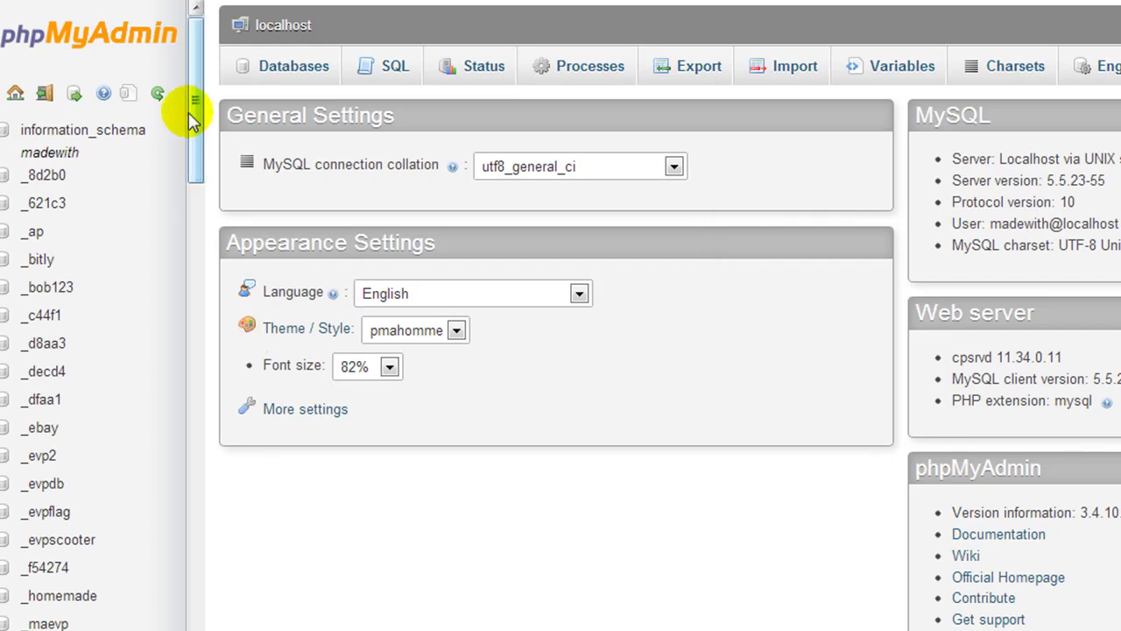
Find the database _wrdp13 in the phpMyAdmin database list and open it.
{"action": "mouse_move", "coordinate": [190, 112]}
{"action": "left_mouse_down"}
{"action": "mouse_move", "coordinate": [200, 307]}
{"action": "mouse_move", "coordinate": [230, 375]}
{"action": "mouse_move", "coordinate": [259, 574]}
{"action": "mouse_move", "coordinate": [225, 613]}
{"action": "mouse_move", "coordinate": [190, 325]}
{"action": "mouse_move", "coordinate": [180, 98]}
{"action": "left_mouse_up"}
{"action": "scroll", "coordinate": [113, 137], "scroll_direction": "up", "scroll_amount": 3}
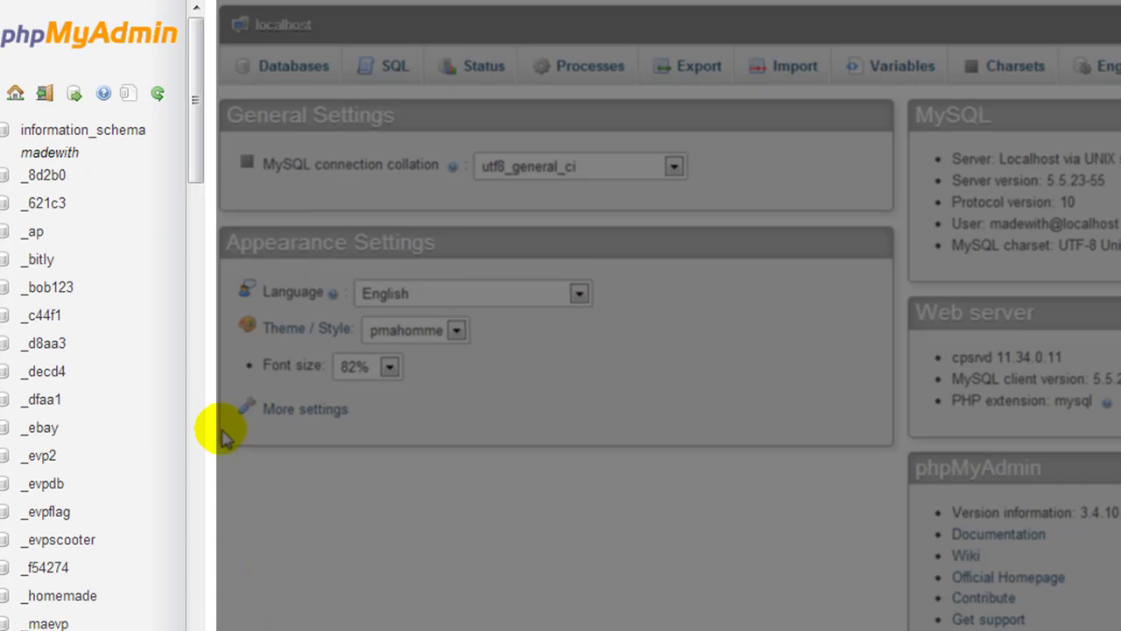
{"action": "scroll", "coordinate": [149, 468], "scroll_direction": "down", "scroll_amount": 6}
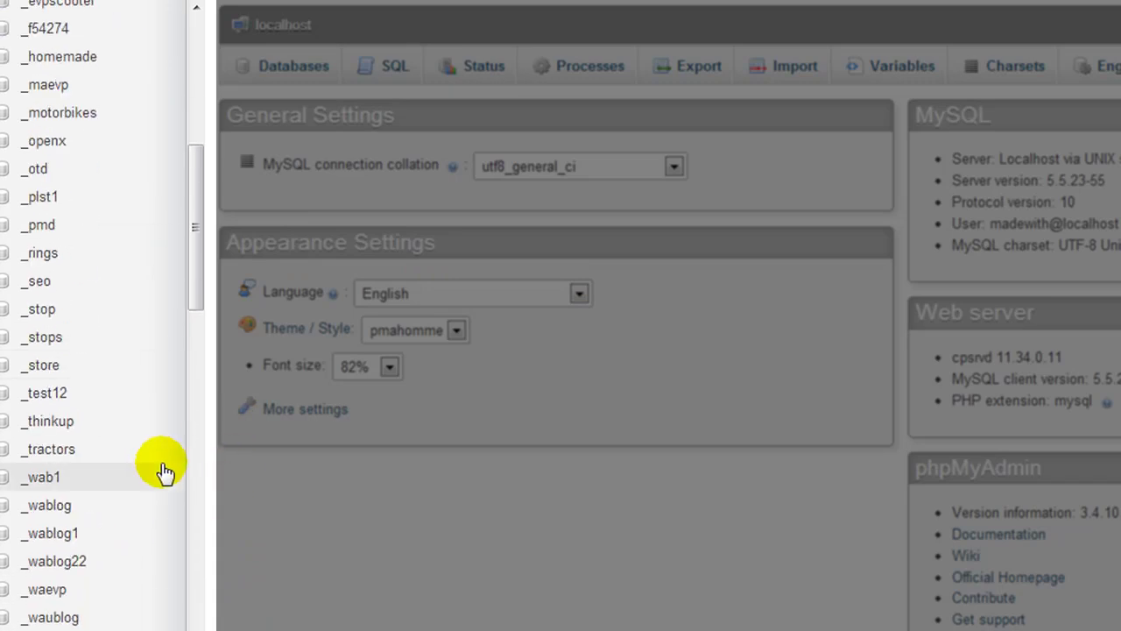
{"action": "scroll", "coordinate": [164, 473], "scroll_direction": "down", "scroll_amount": 6}
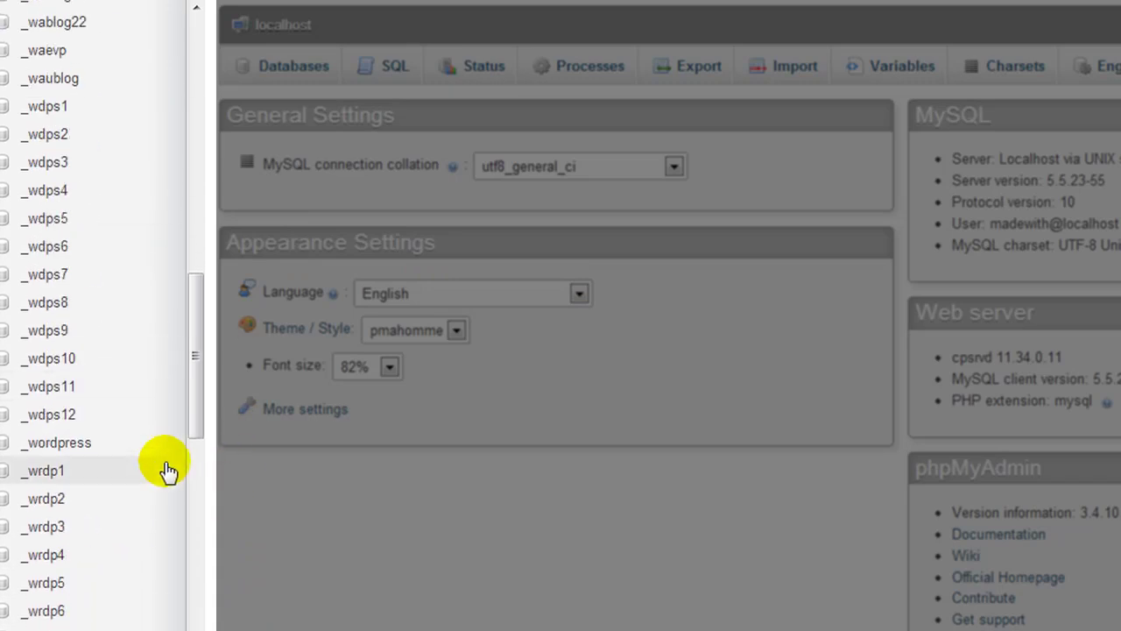
{"action": "scroll", "coordinate": [166, 471], "scroll_direction": "down", "scroll_amount": 3}
{"action": "scroll", "coordinate": [166, 472], "scroll_direction": "down", "scroll_amount": 2}
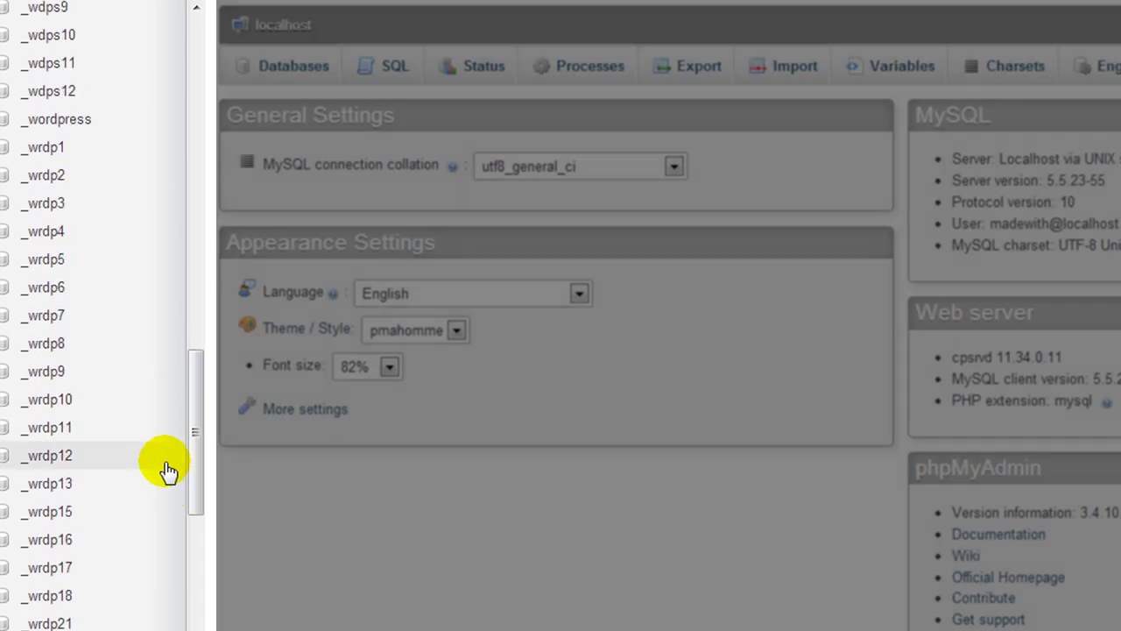
{"action": "left_click", "coordinate": [120, 490]}
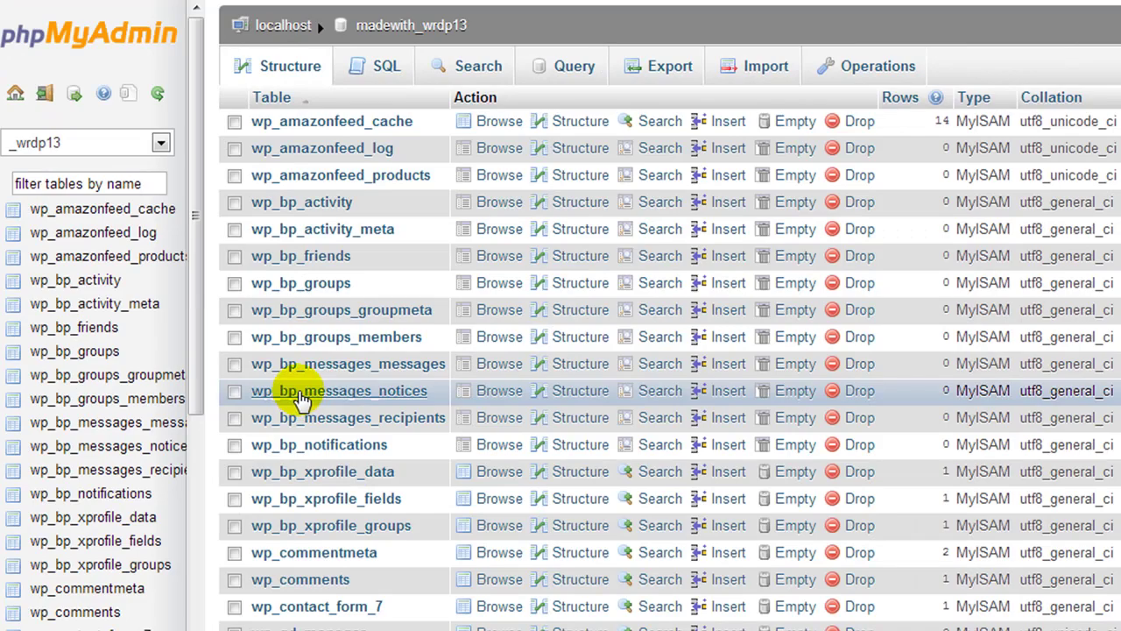
Drop all tables in the madewith_wrdp13 database and confirm the deletion.
{"action": "scroll", "coordinate": [296, 390], "scroll_direction": "down", "scroll_amount": 5}
{"action": "scroll", "coordinate": [296, 388], "scroll_direction": "up", "scroll_amount": 5}
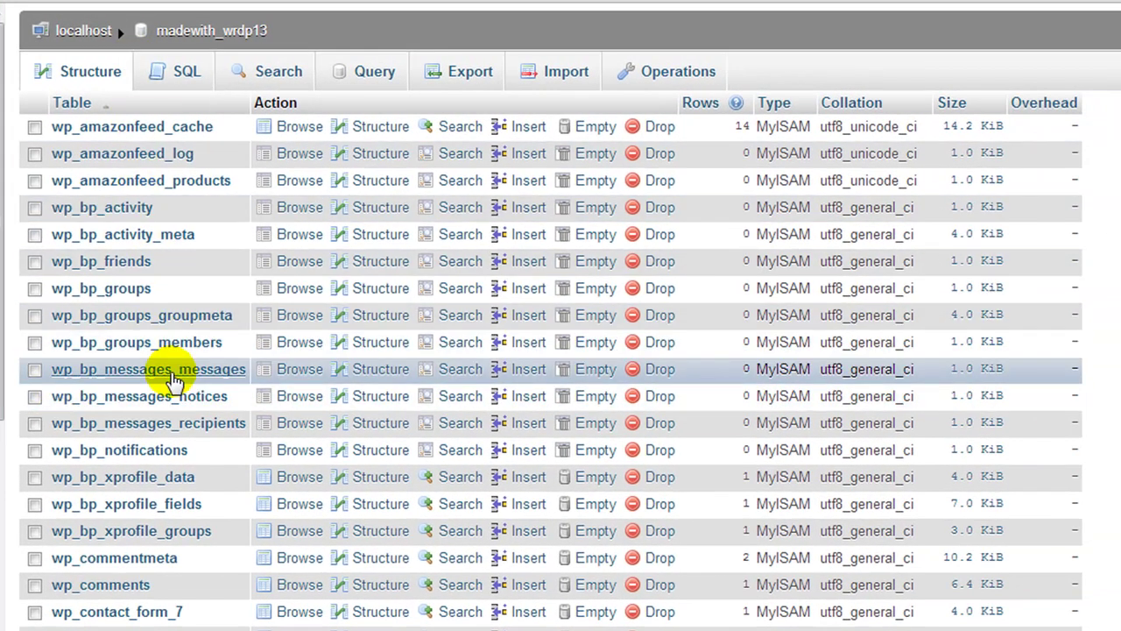
{"action": "scroll", "coordinate": [171, 368], "scroll_direction": "down", "scroll_amount": 9}
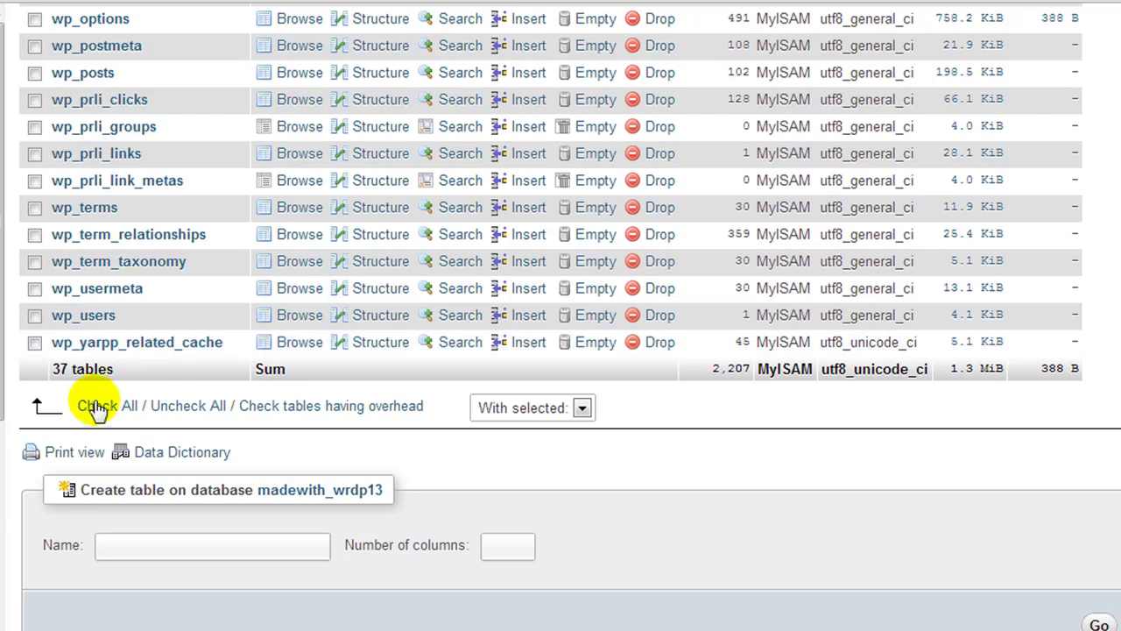
{"action": "left_click", "coordinate": [99, 407]}
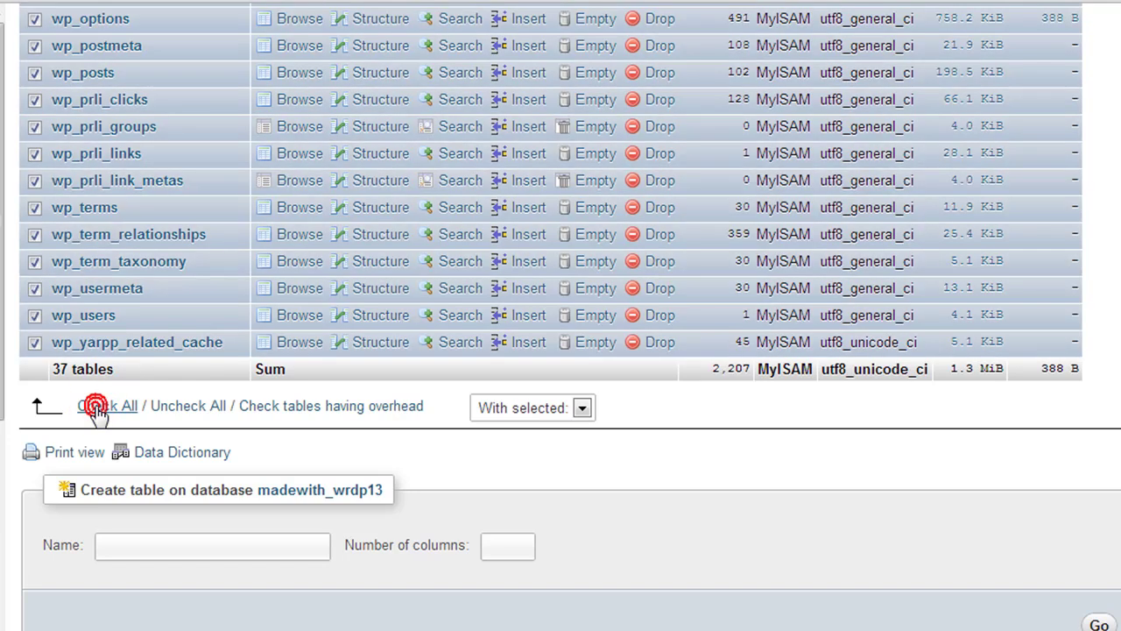
{"action": "left_click", "coordinate": [552, 412]}
{"action": "left_click", "coordinate": [493, 500]}
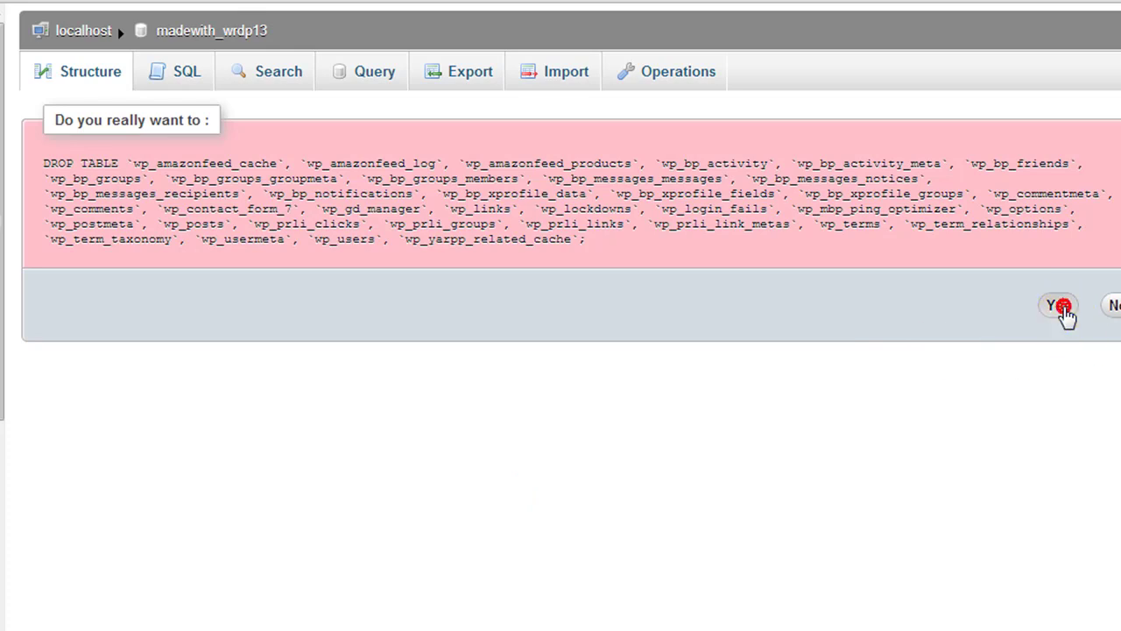
{"action": "left_click", "coordinate": [1057, 307]}
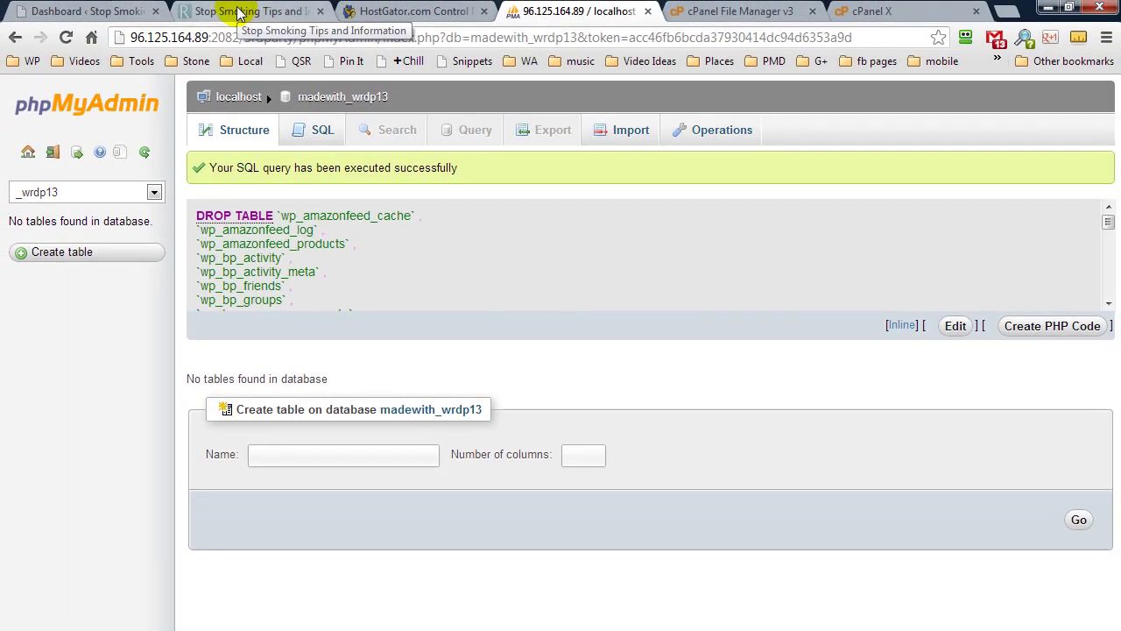
Reload quitnowstopsmoking.com to check how the site responds with its database emptied.
{"action": "left_click", "coordinate": [239, 13]}
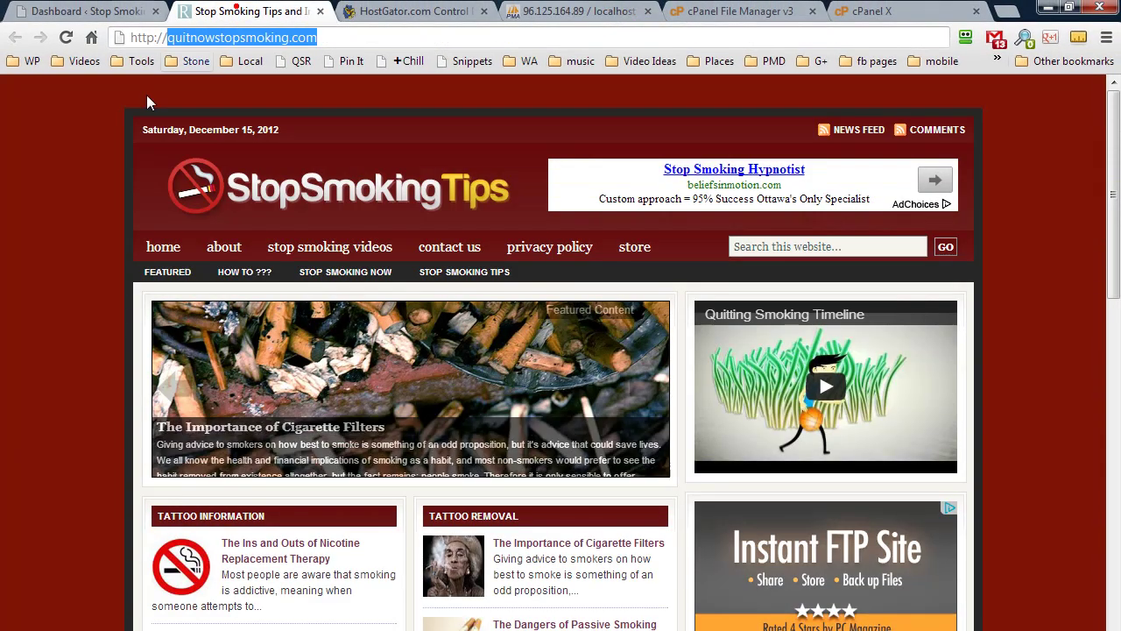
{"action": "left_click", "coordinate": [66, 38]}
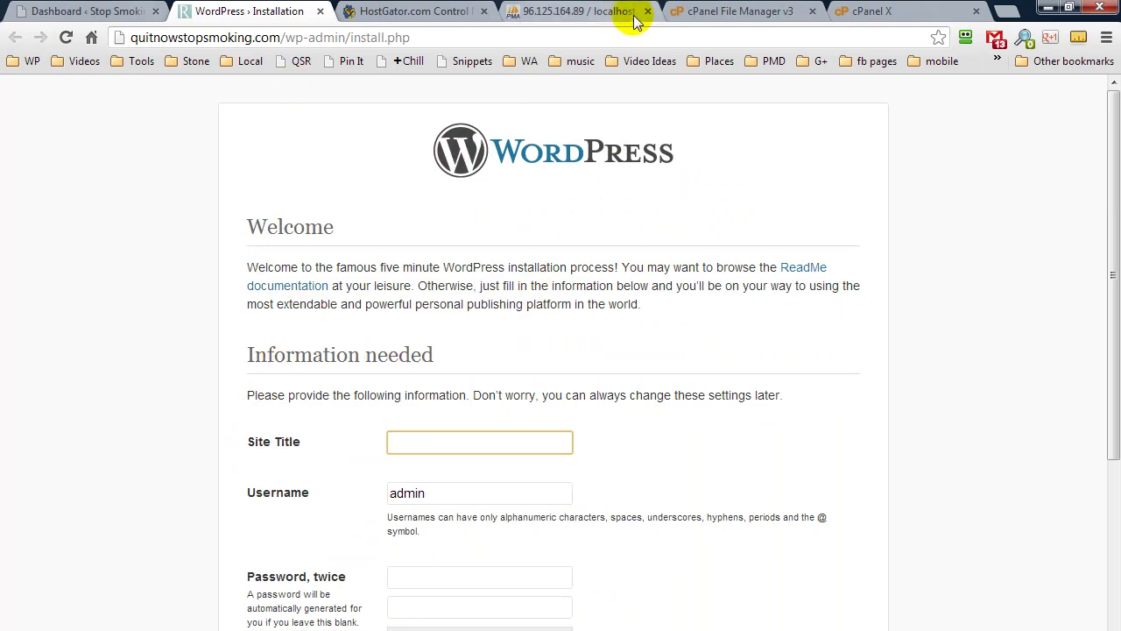
Import the backup file smoking-blog_1355504032.sql from the local wp-content\db folder into the madewith_wrdp13 database.
{"action": "left_click", "coordinate": [574, 13]}
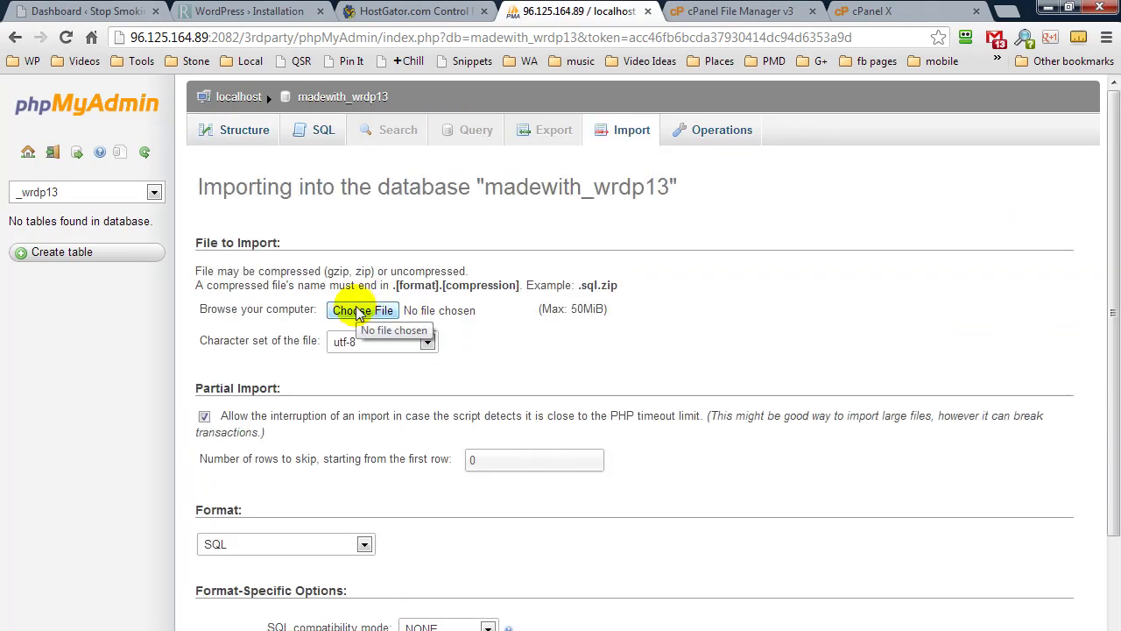
{"action": "left_click", "coordinate": [359, 311]}
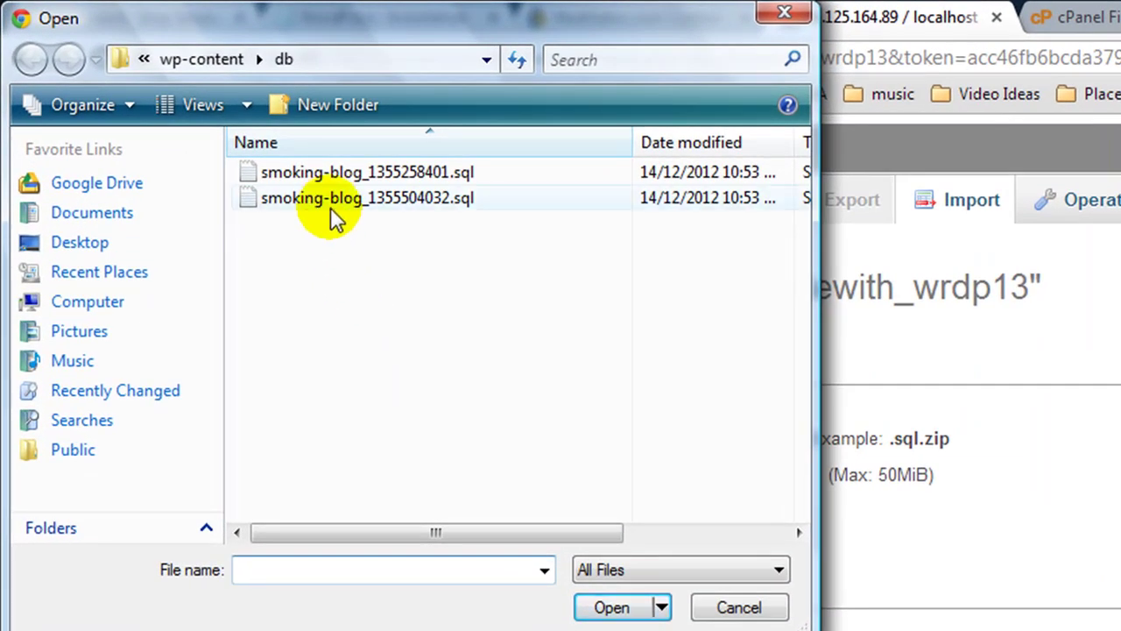
{"action": "left_click", "coordinate": [168, 59]}
{"action": "left_click", "coordinate": [140, 60]}
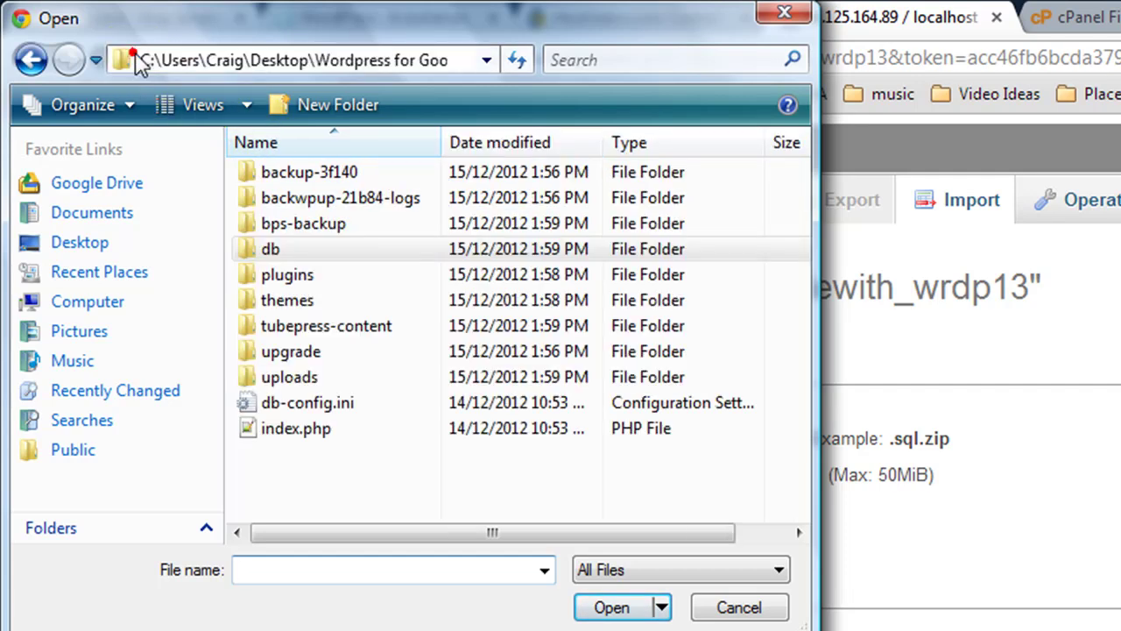
{"action": "double_click", "coordinate": [293, 250]}
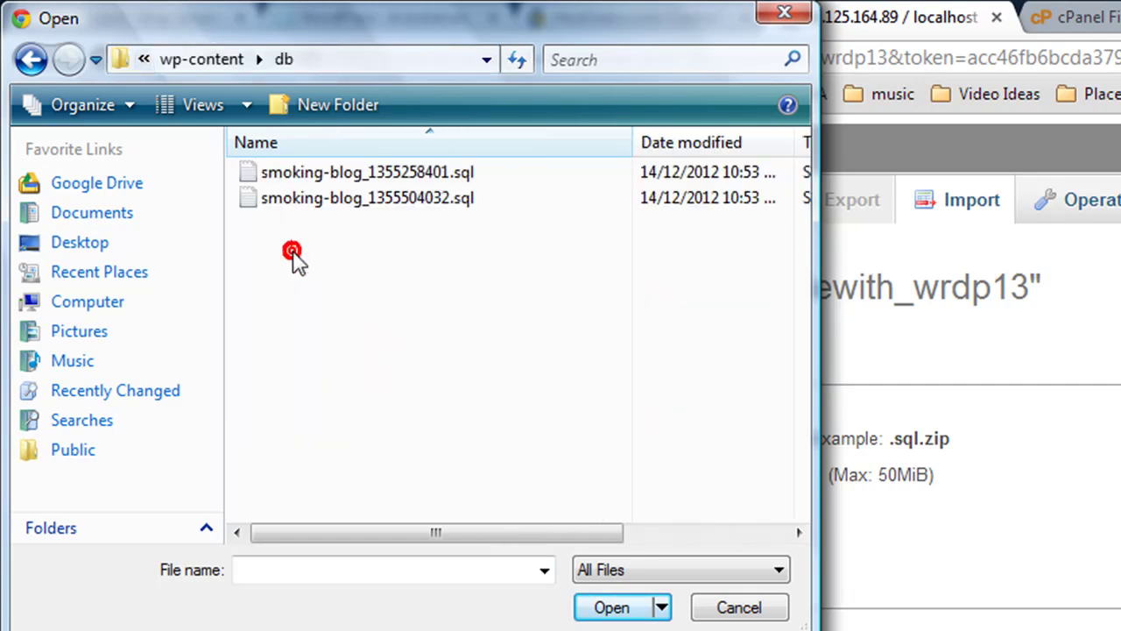
{"action": "left_click", "coordinate": [300, 199]}
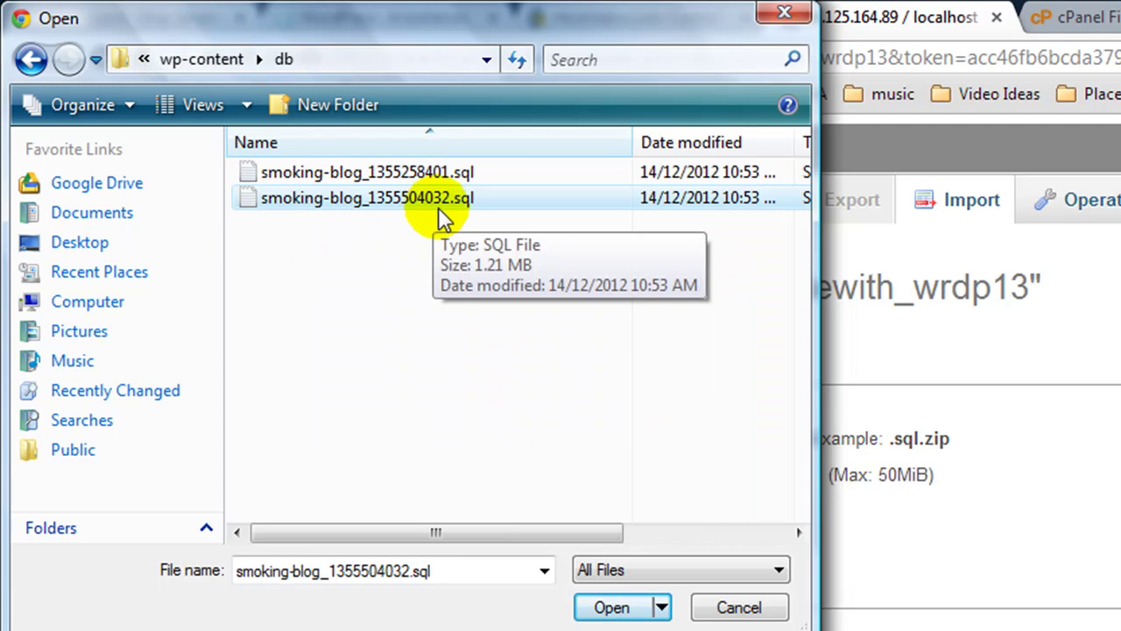
{"action": "left_click", "coordinate": [604, 604]}
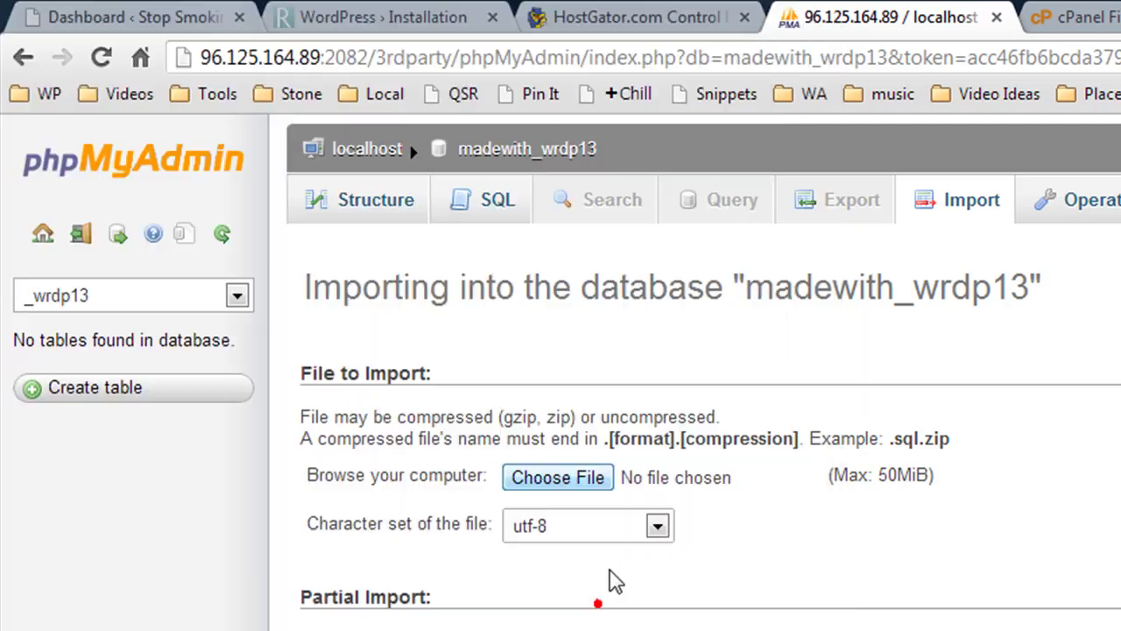
{"action": "scroll", "coordinate": [998, 517], "scroll_direction": "down", "scroll_amount": 2}
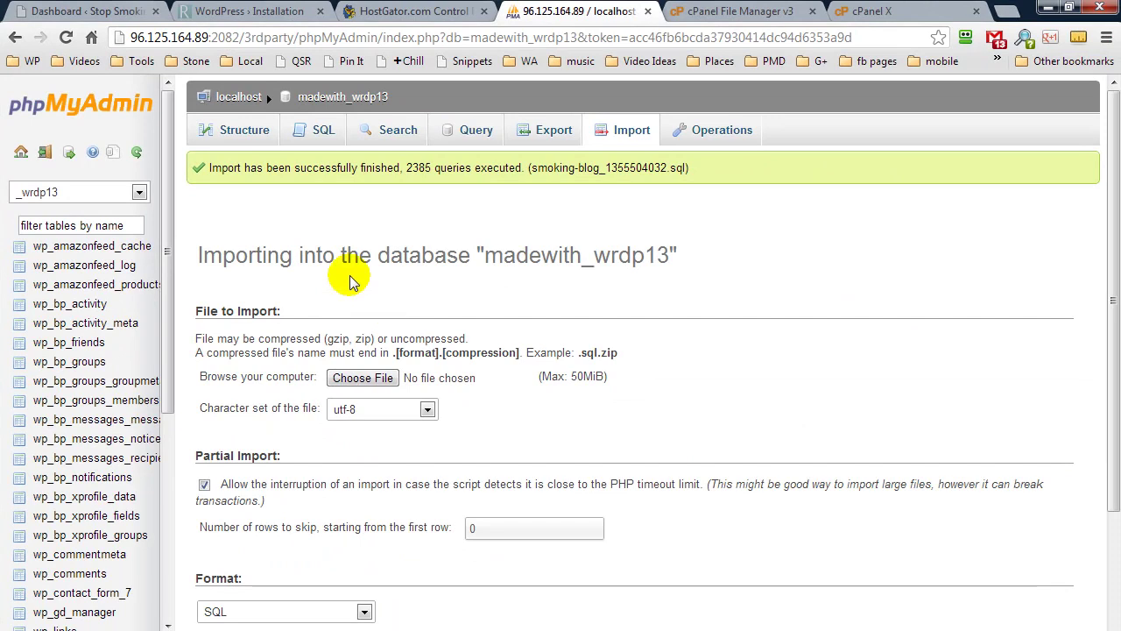
Load quitnowstopsmoking.com without the install path and check its Stop Smoking Videos and About pages.
{"action": "left_click", "coordinate": [267, 12]}
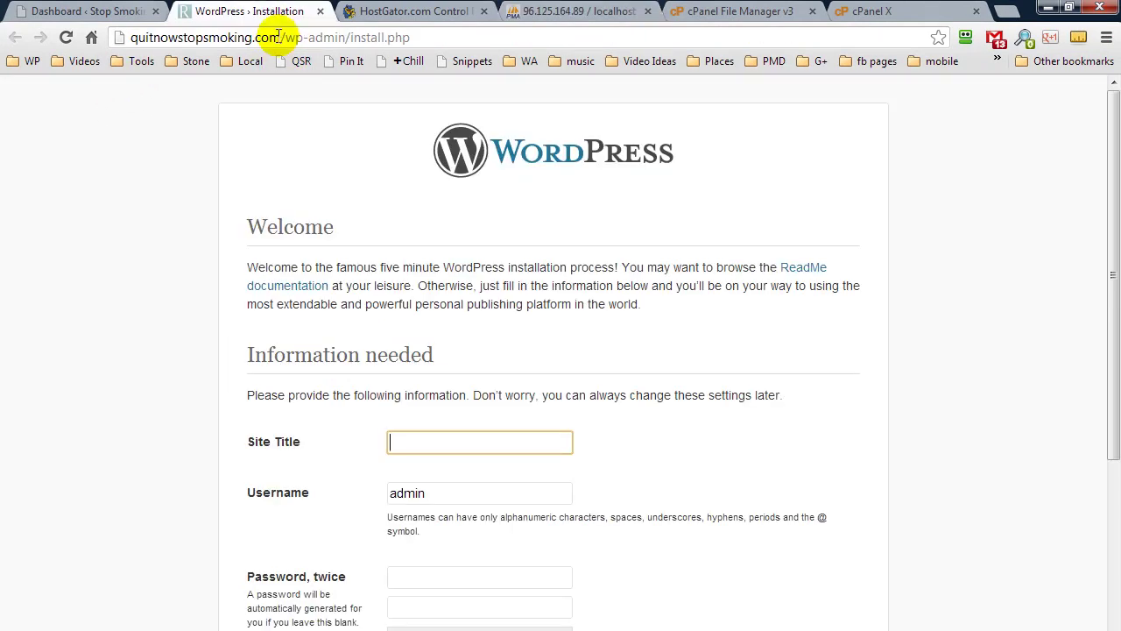
{"action": "left_click", "coordinate": [280, 37]}
{"action": "key", "text": "shift+End"}
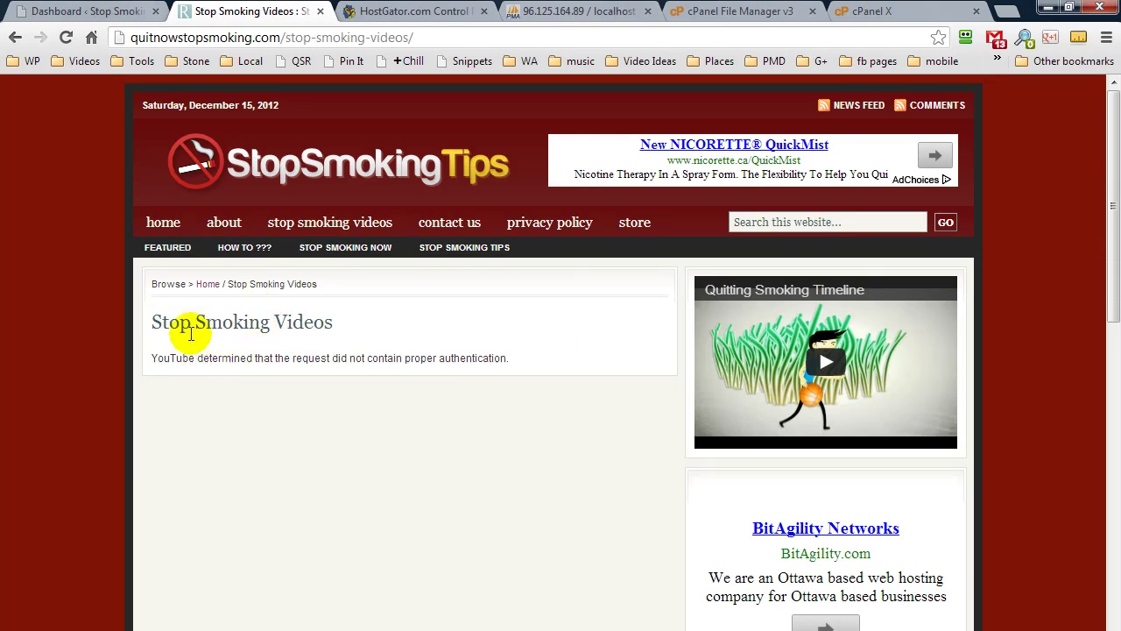
{"action": "left_click", "coordinate": [212, 222]}
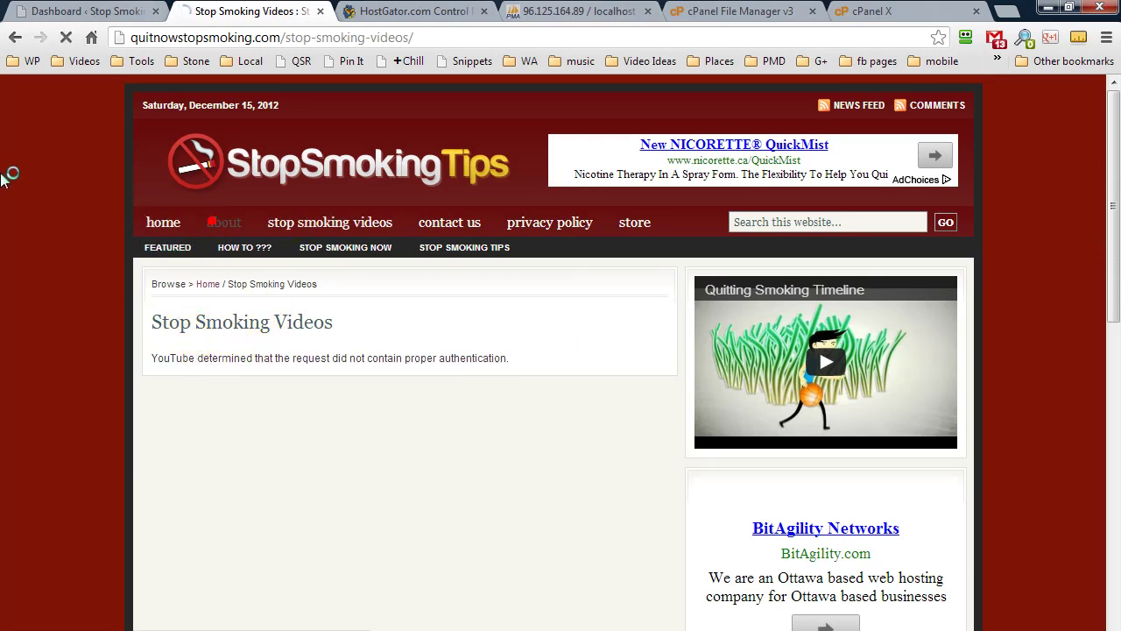